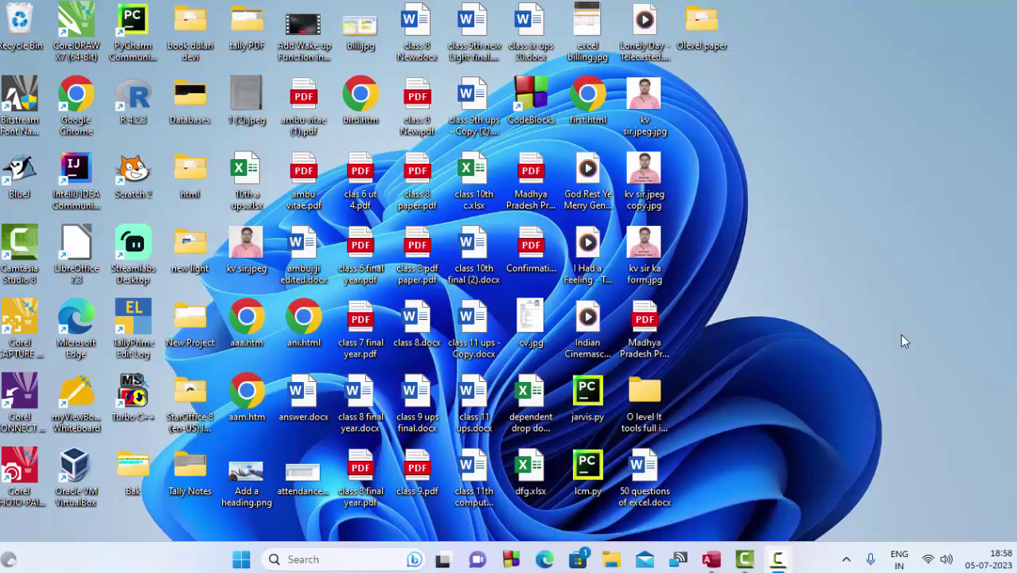
# Refresh the desktop and launch Microsoft Access from the taskbar
pyautogui.rightClick(812, 133)
pyautogui.click(825, 176)
pyautogui.click(711, 559)
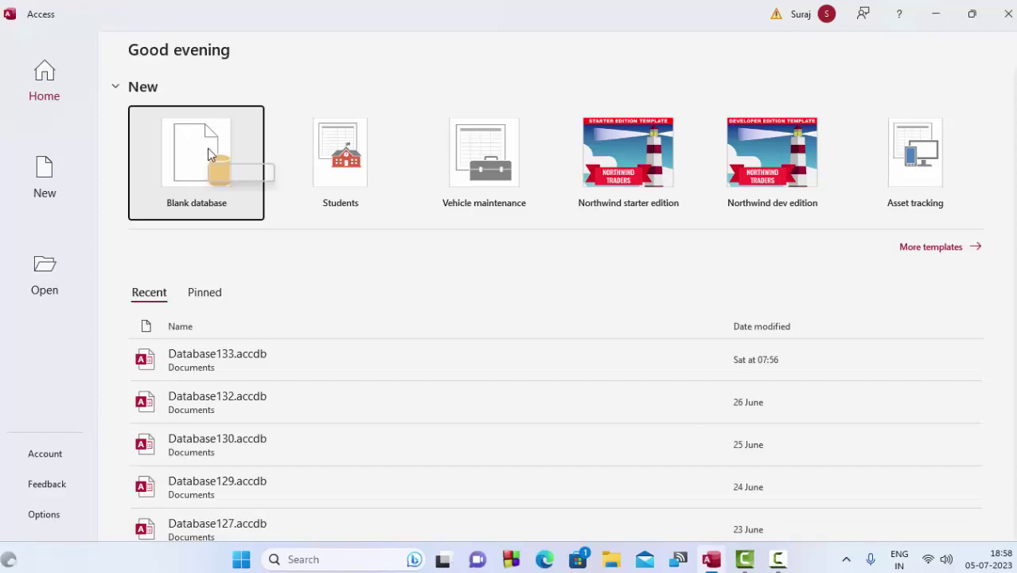
# Create a blank database, keeping the default name Database135.accdb
pyautogui.click(209, 149)
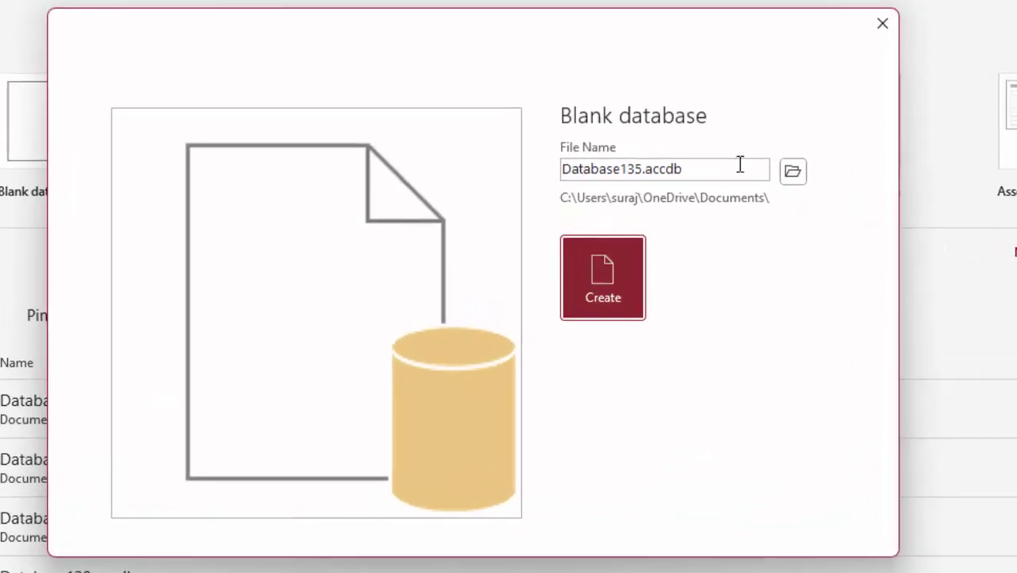
pyautogui.click(740, 165)
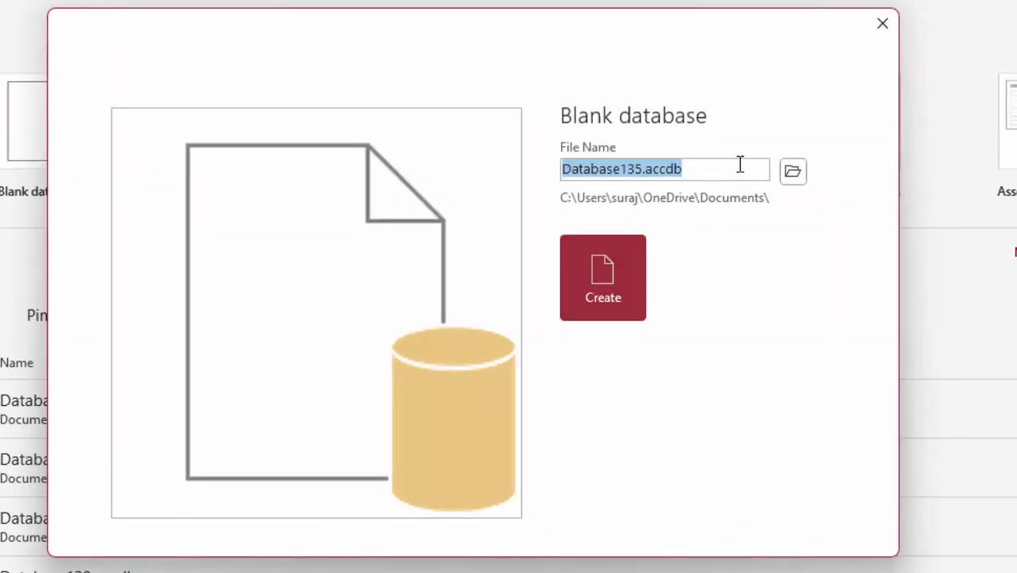
pyautogui.click(642, 169)
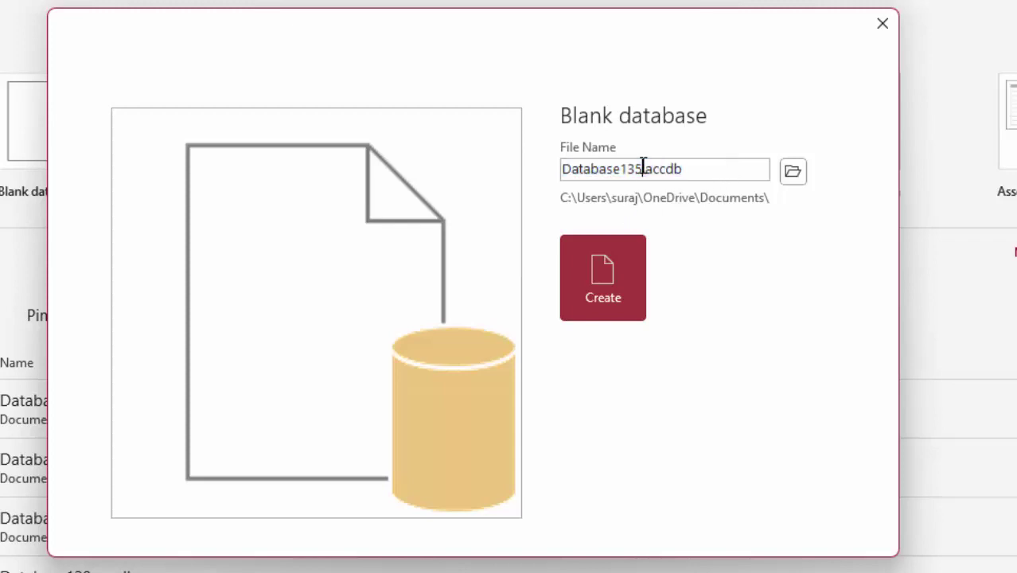
pyautogui.click(625, 242)
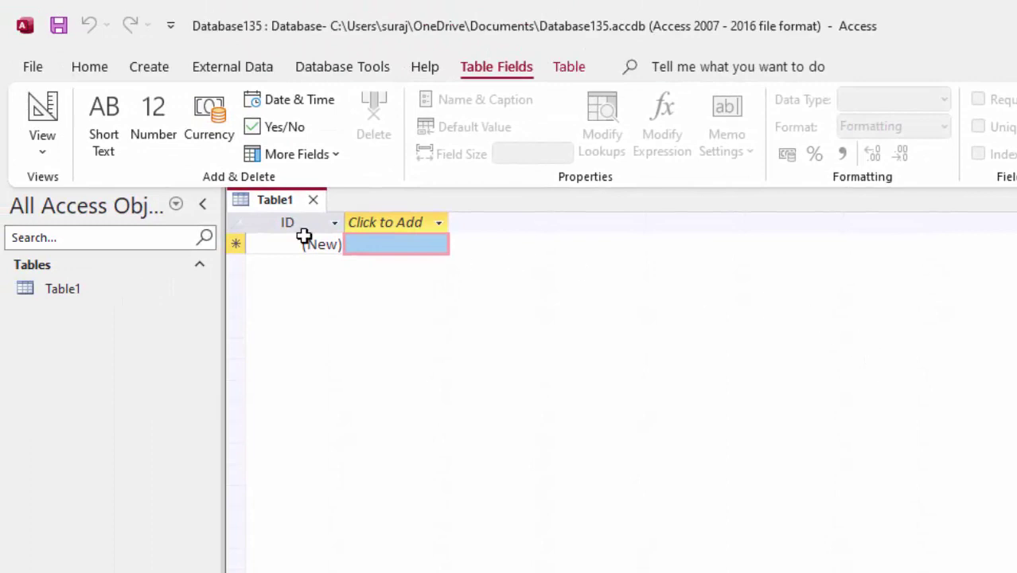
# Close Table1 and start a new Query Design in SQL View
pyautogui.click(313, 201)
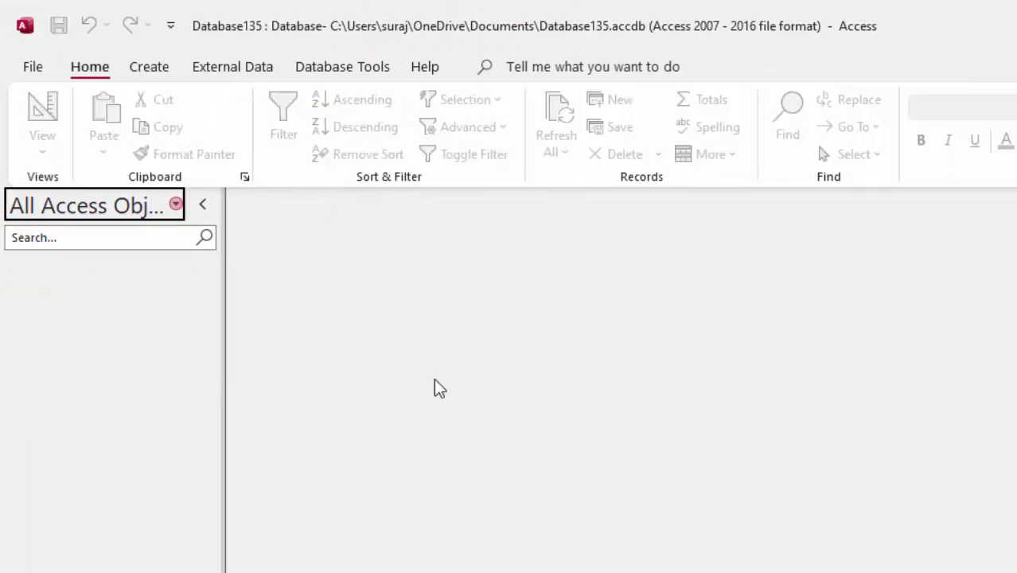
pyautogui.click(182, 84)
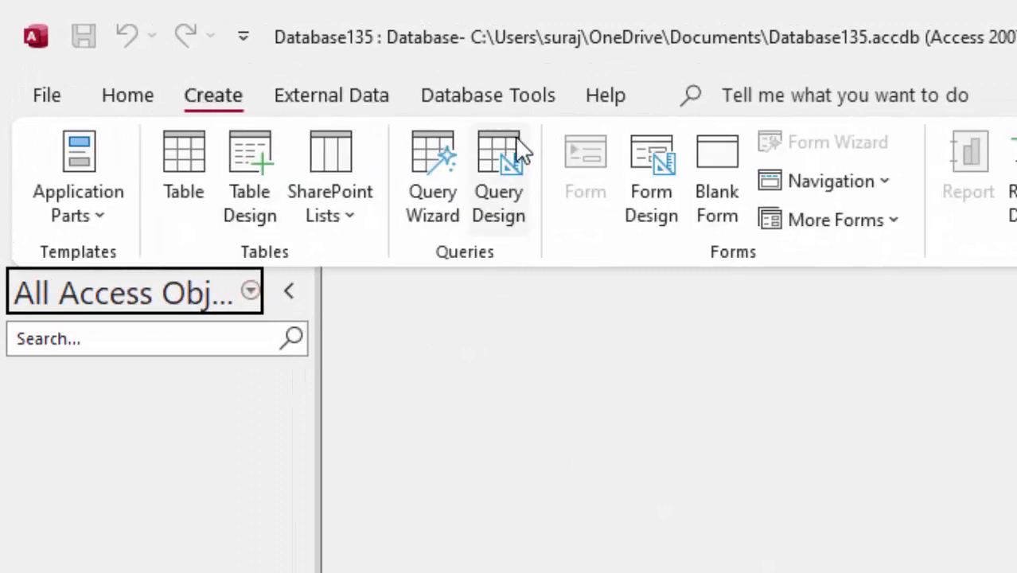
pyautogui.click(518, 145)
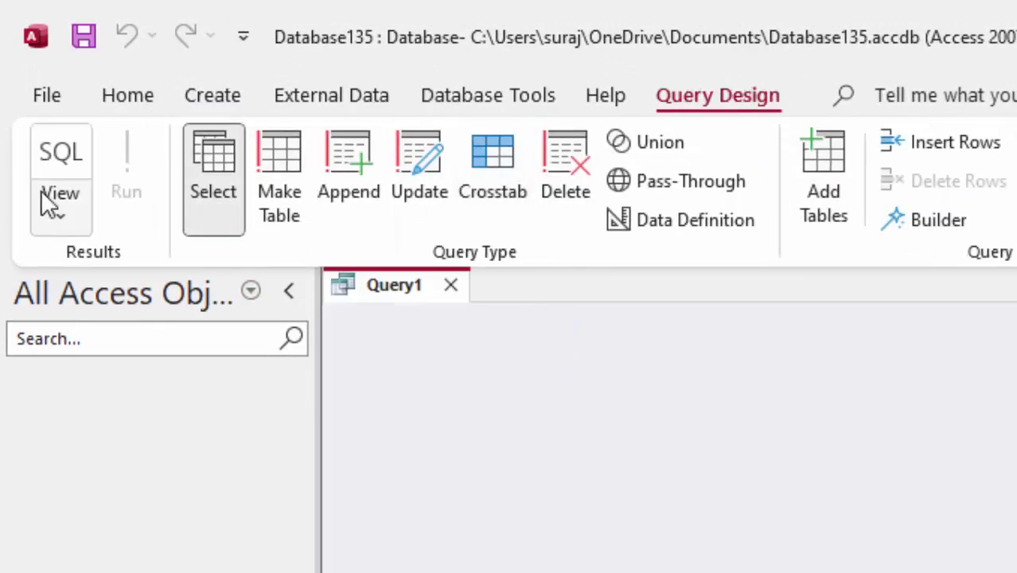
pyautogui.click(58, 153)
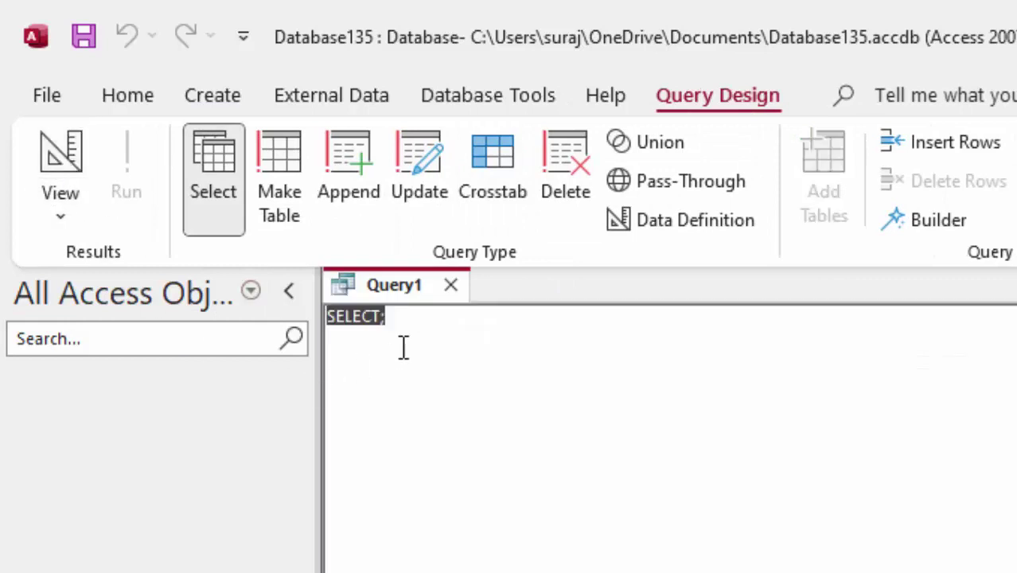
# Delete the default 'SELECT;' text to leave the SQL editor empty
pyautogui.moveTo(418, 322); pyautogui.dragTo(327, 316)
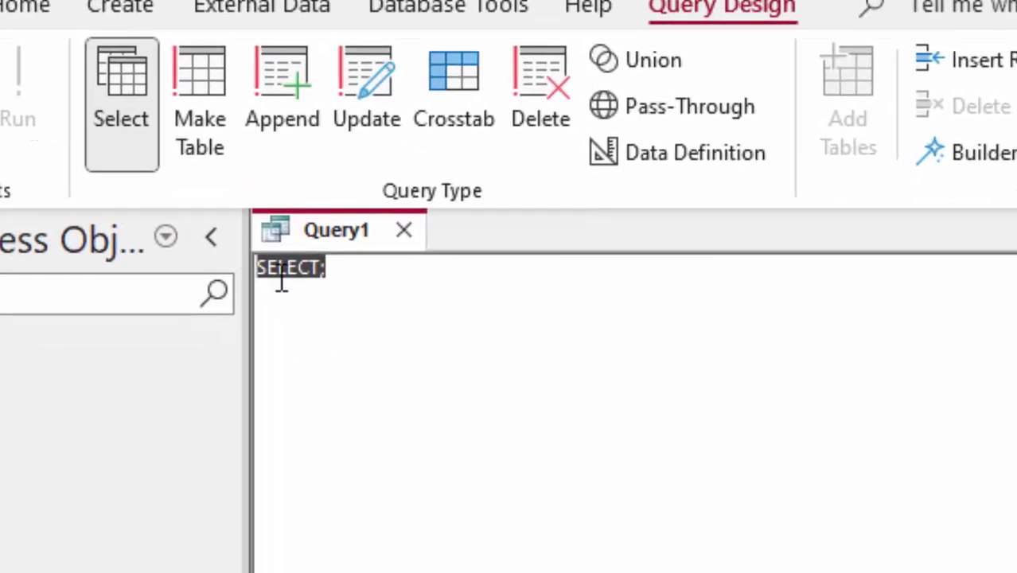
pyautogui.rightClick(430, 327)
pyautogui.click(184, 231)
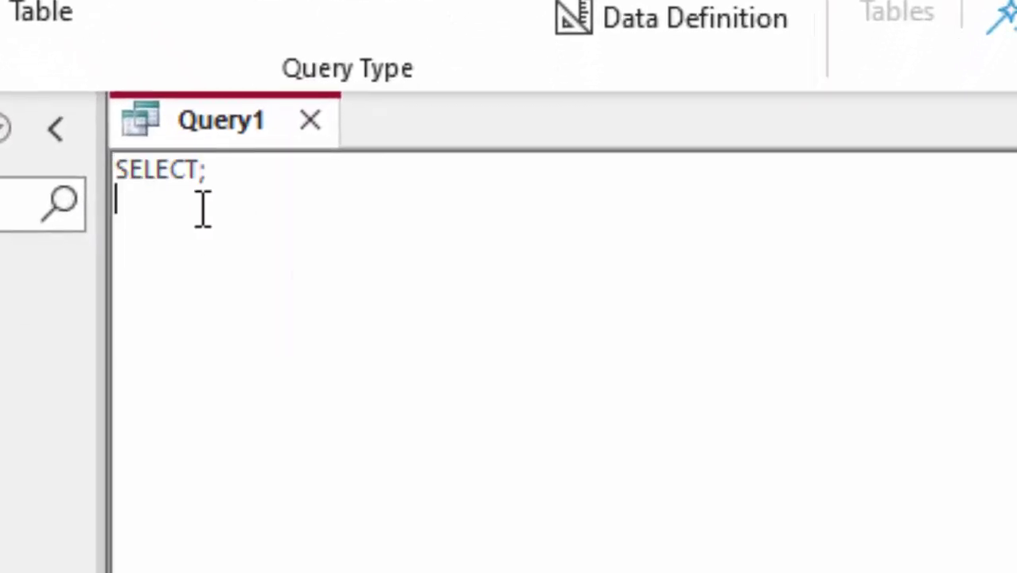
pyautogui.moveTo(236, 168); pyautogui.dragTo(30, 158)
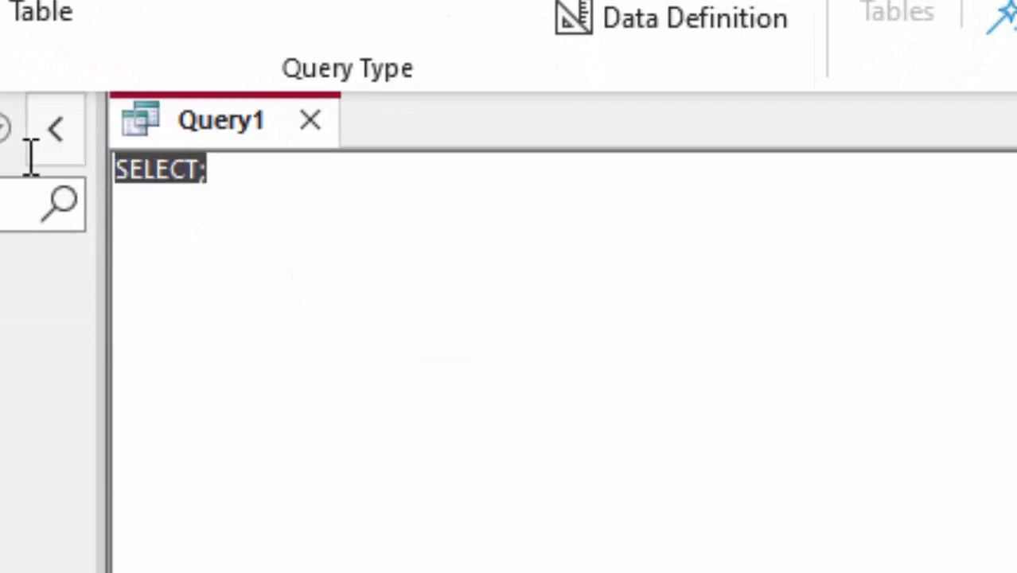
pyautogui.press('Delete')
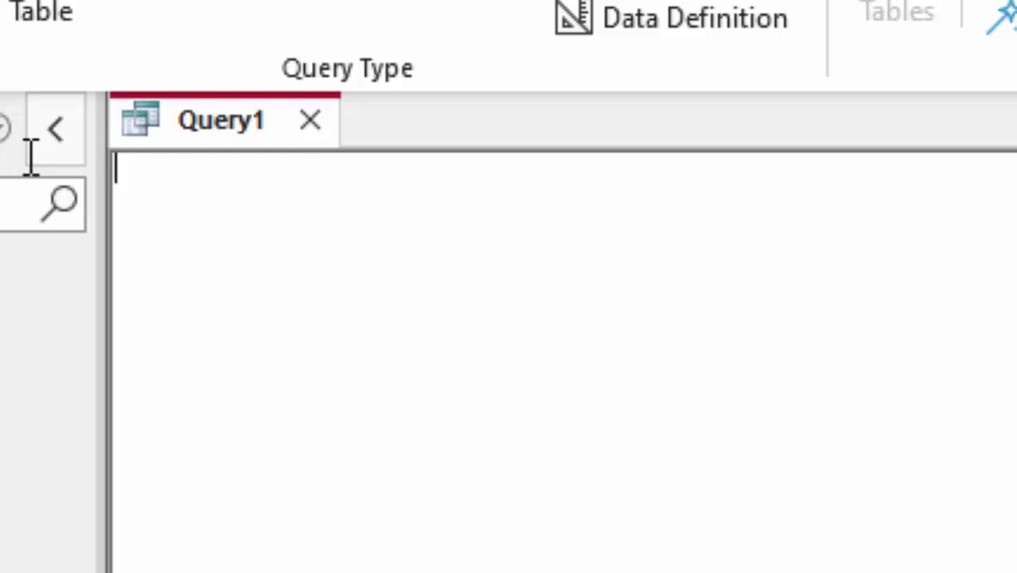
# Type create table(Name_of_Product text,Price currency,Unit float); fixing the 'Pricr' typo
pyautogui.write('crea')
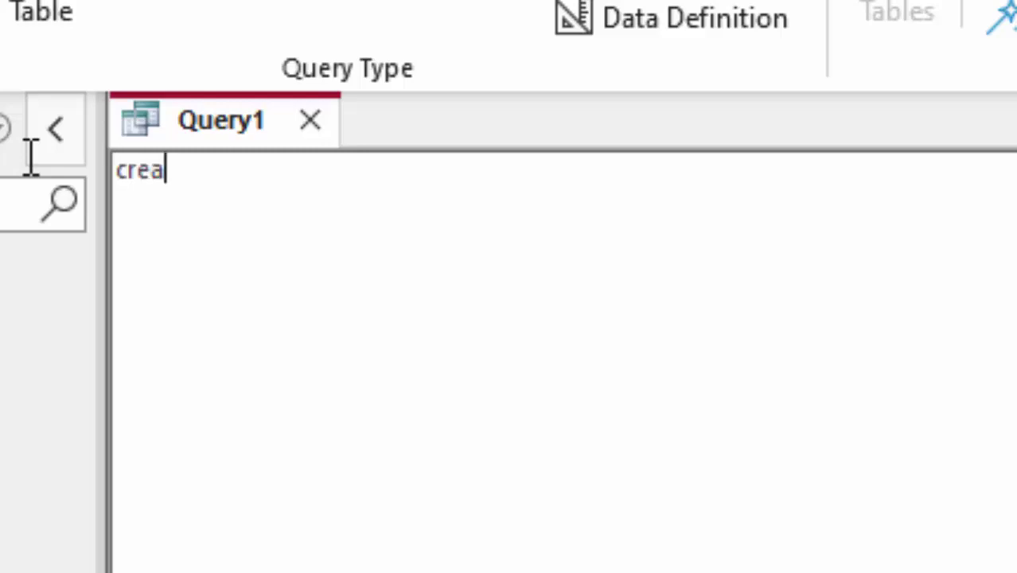
pyautogui.write('te table')
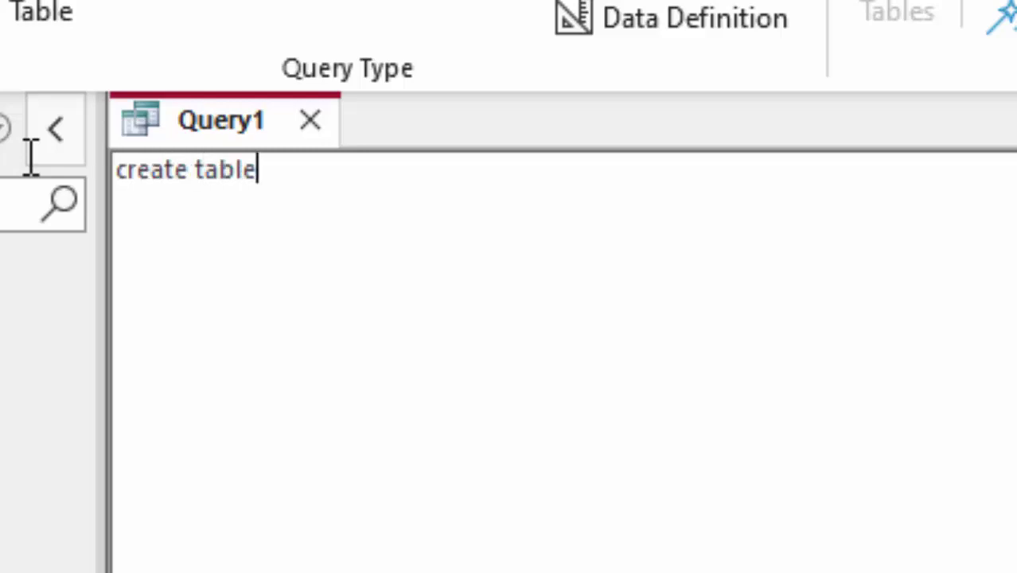
pyautogui.write('(')
pyautogui.write('Name')
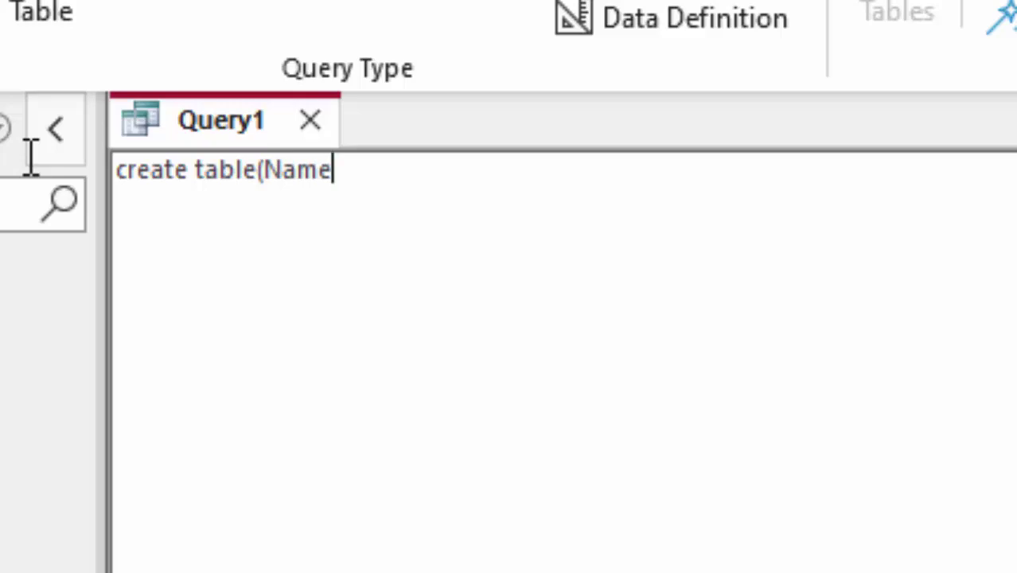
pyautogui.write('_of_P')
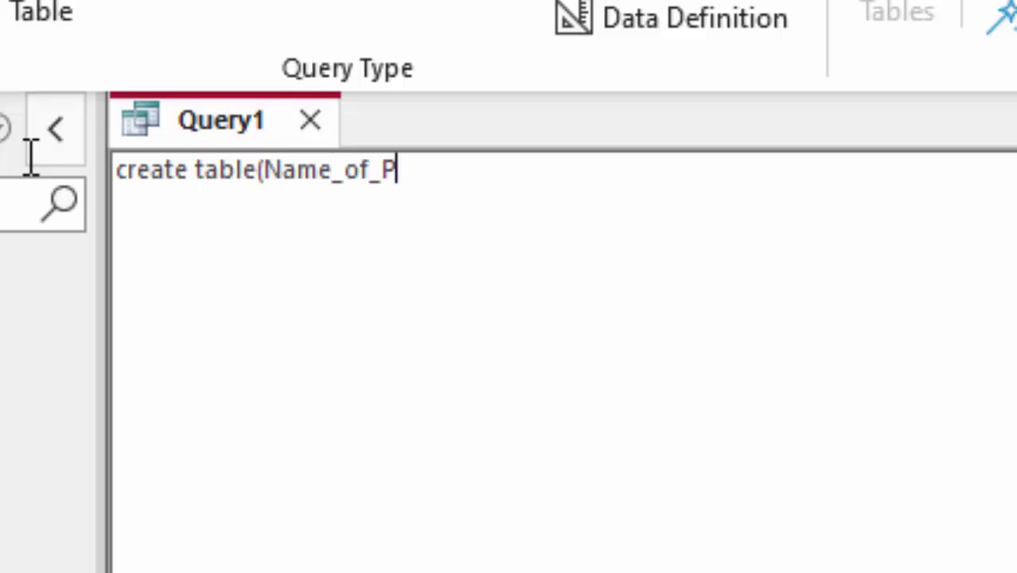
pyautogui.write('roduct')
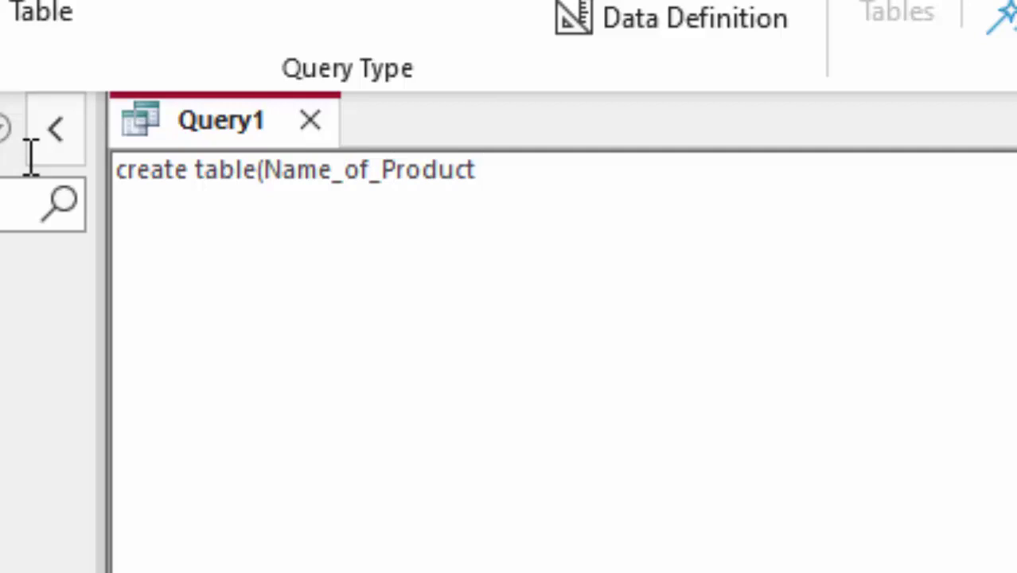
pyautogui.write(' text')
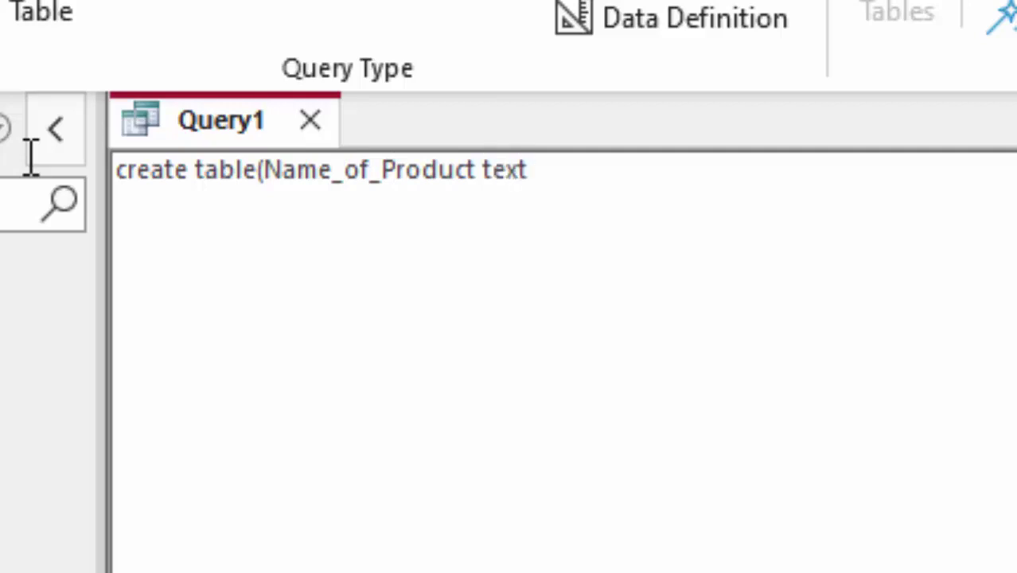
pyautogui.write(',')
pyautogui.write('Pric')
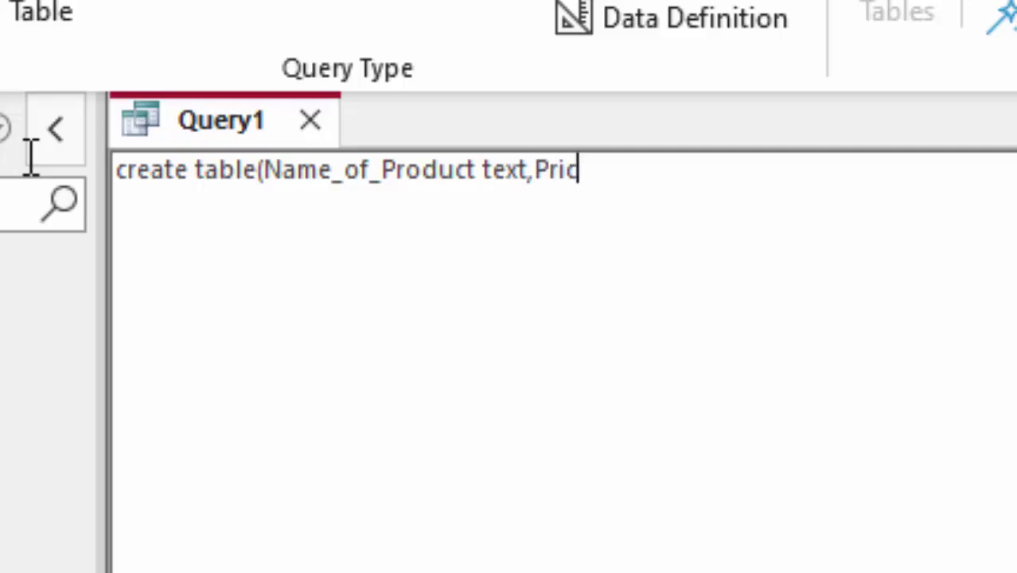
pyautogui.write('r')
pyautogui.press('BackSpace')
pyautogui.write('e')
pyautogui.write(' curre')
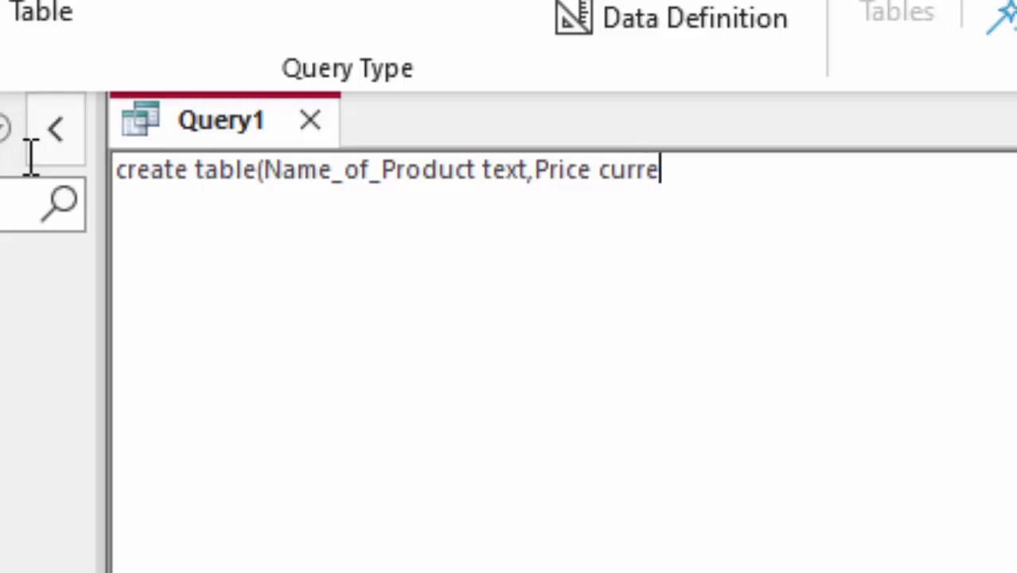
pyautogui.write('ncy,')
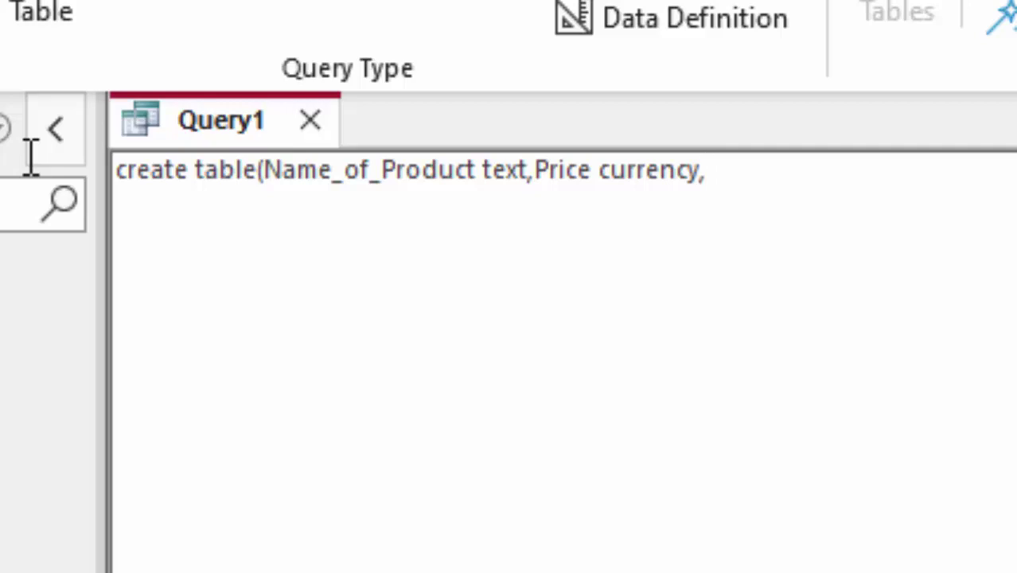
pyautogui.write('Unit')
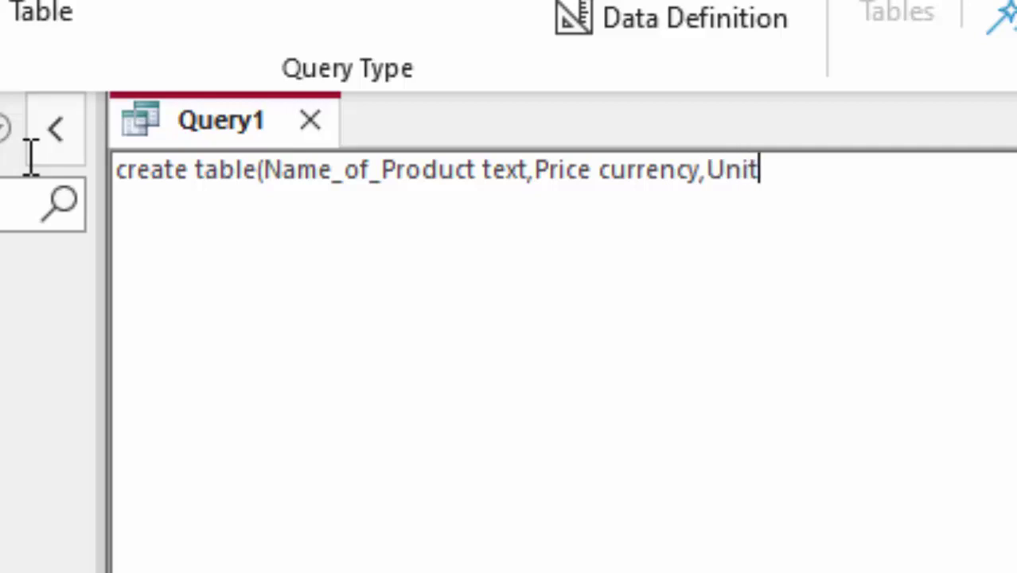
pyautogui.write(' floa')
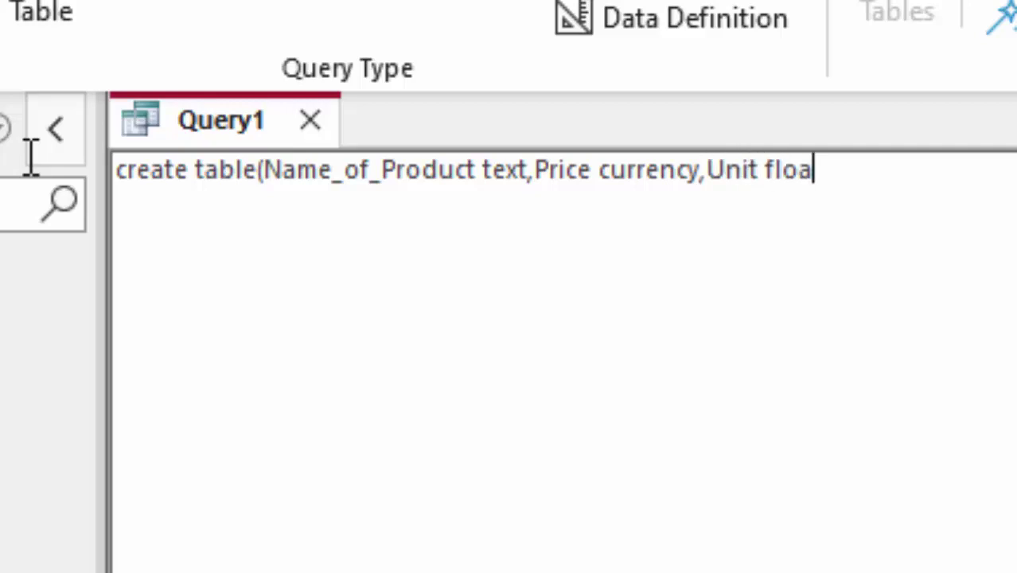
pyautogui.write('t)')
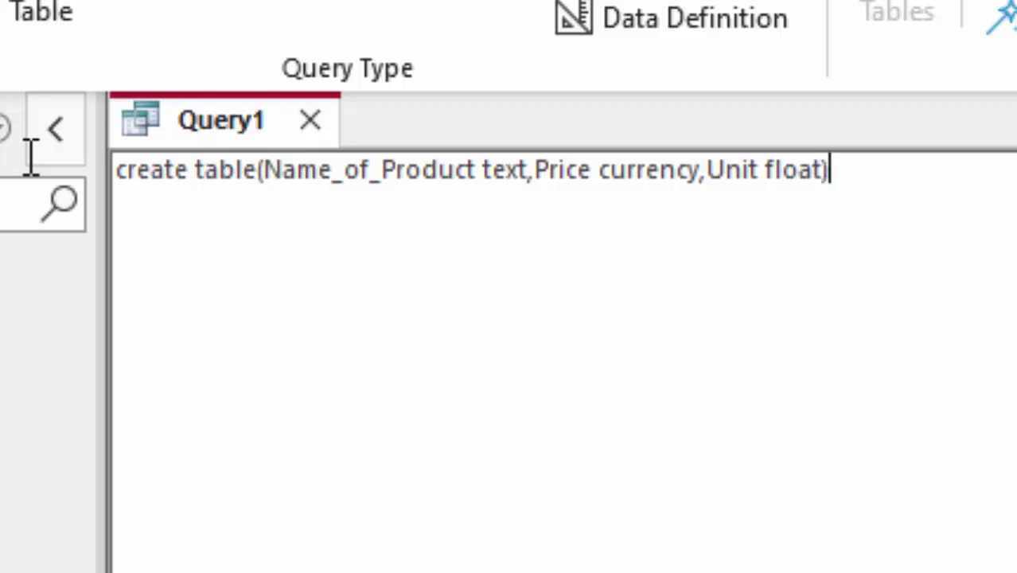
pyautogui.write(';')
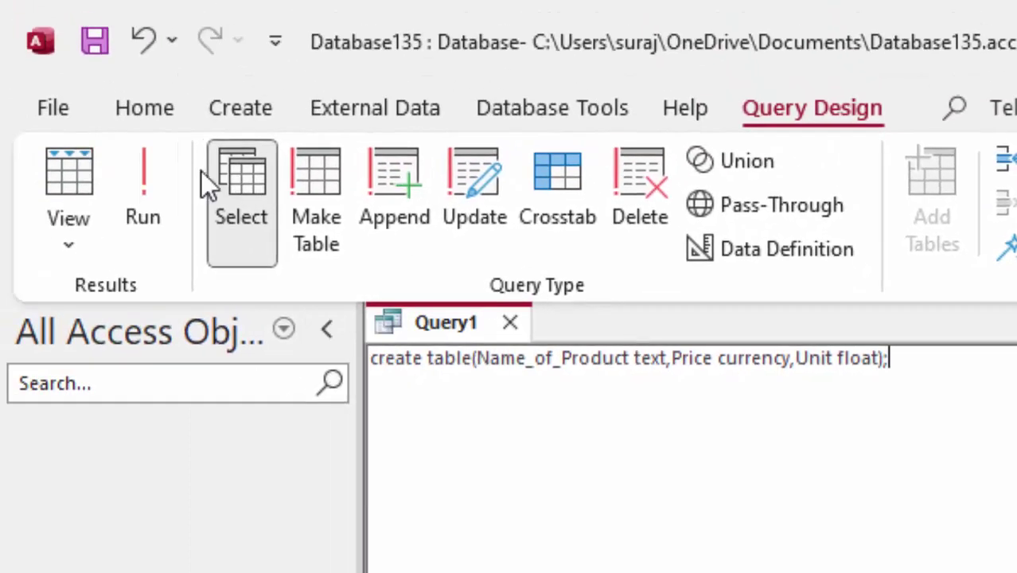
# After the syntax error, add the table name ProductT and rerun the statement
pyautogui.click(134, 179)
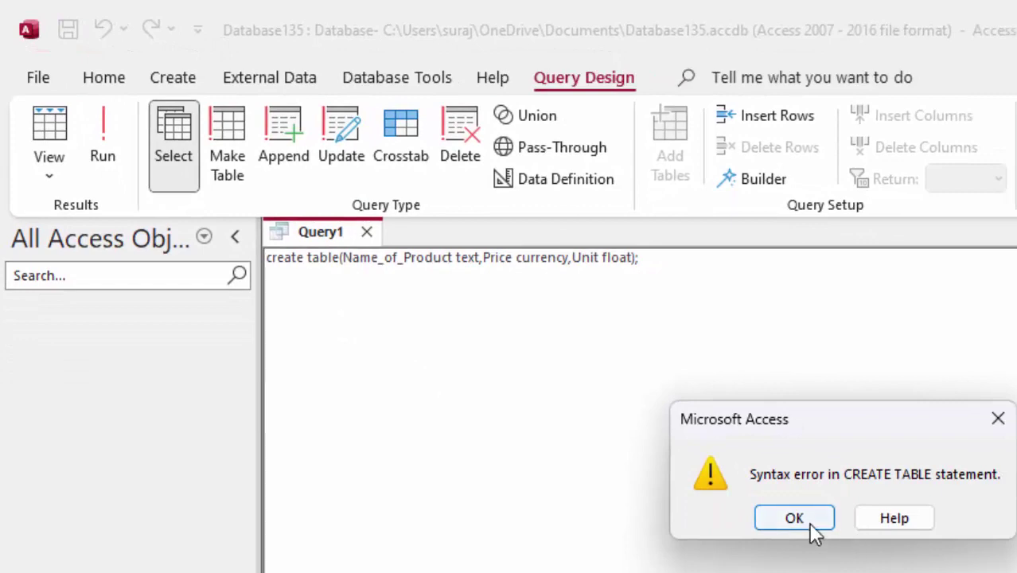
pyautogui.click(795, 519)
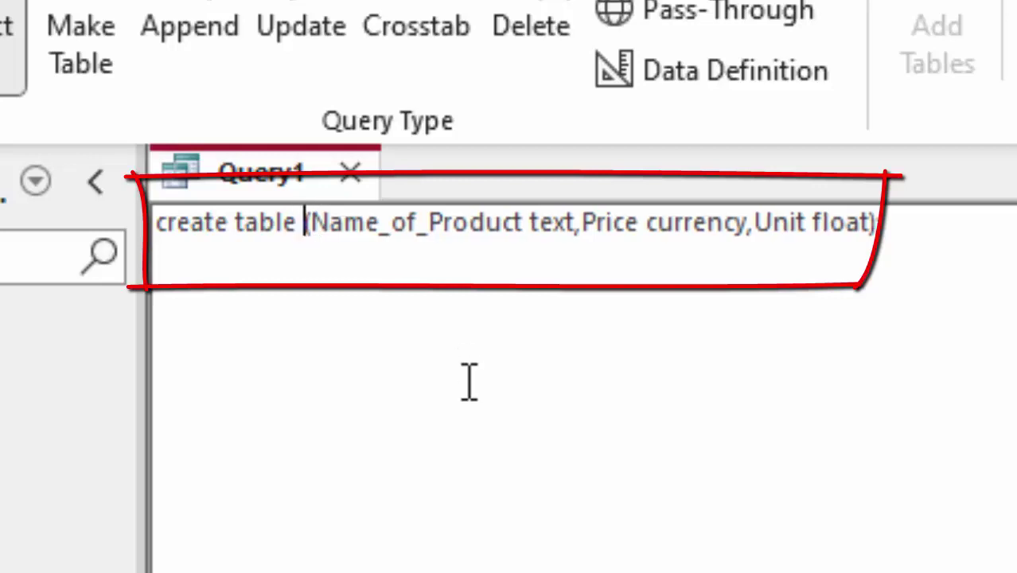
pyautogui.write('Pro')
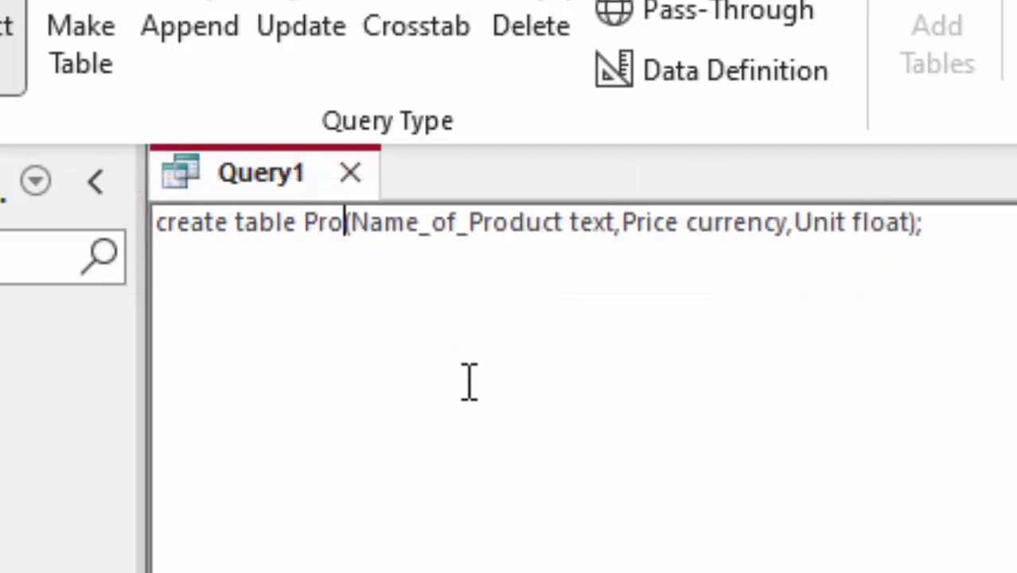
pyautogui.write('ductT')
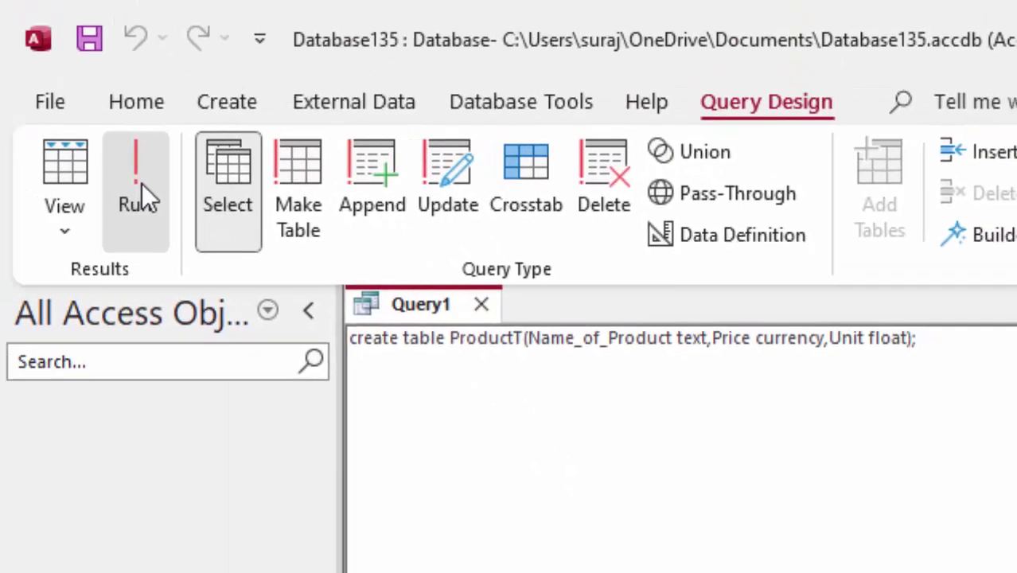
pyautogui.click(140, 183)
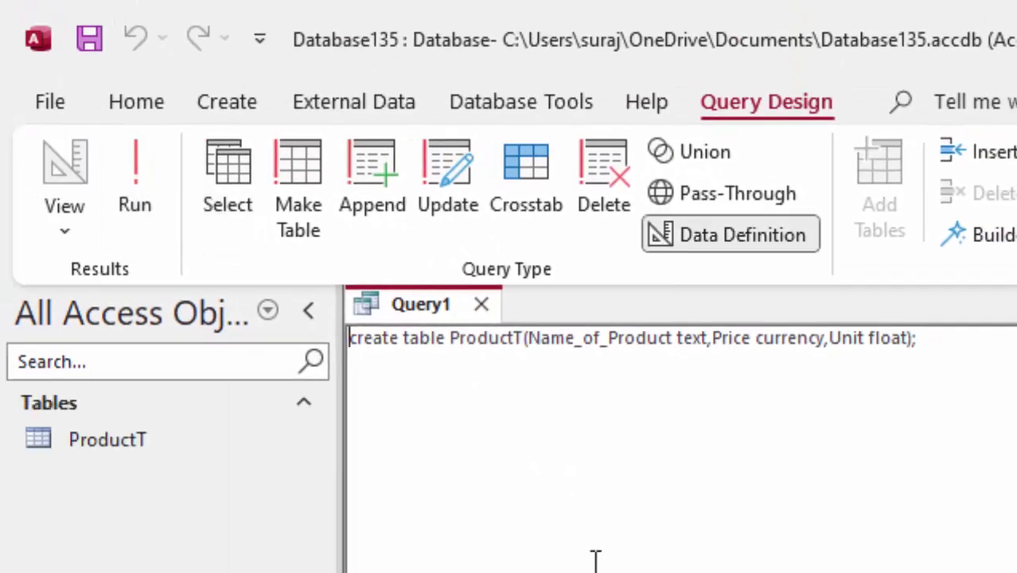
# Open ProductT, widen Name_of_Product, and enter Keybaord priced 200 with 5 units
pyautogui.doubleClick(147, 443)
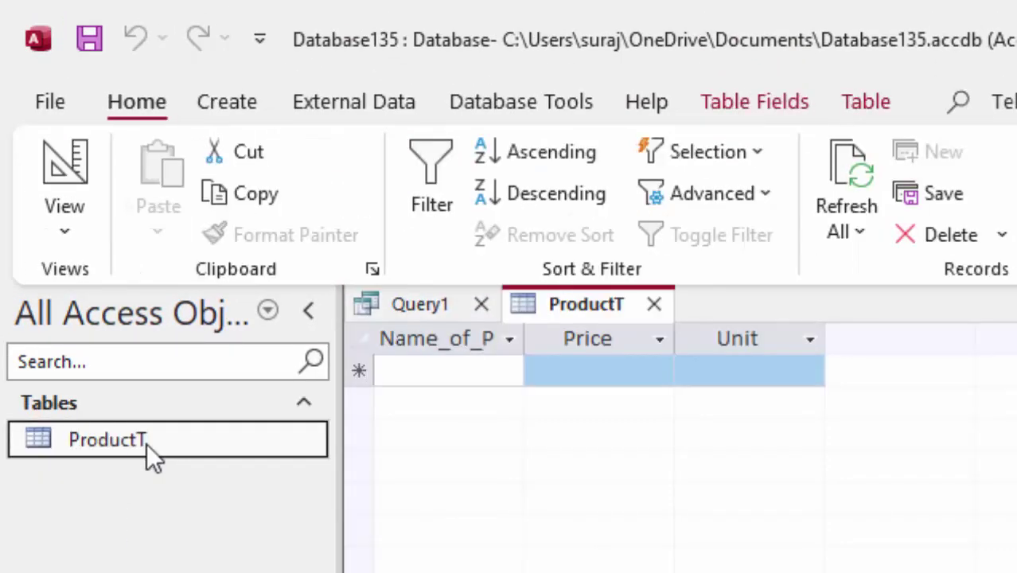
pyautogui.doubleClick(524, 340)
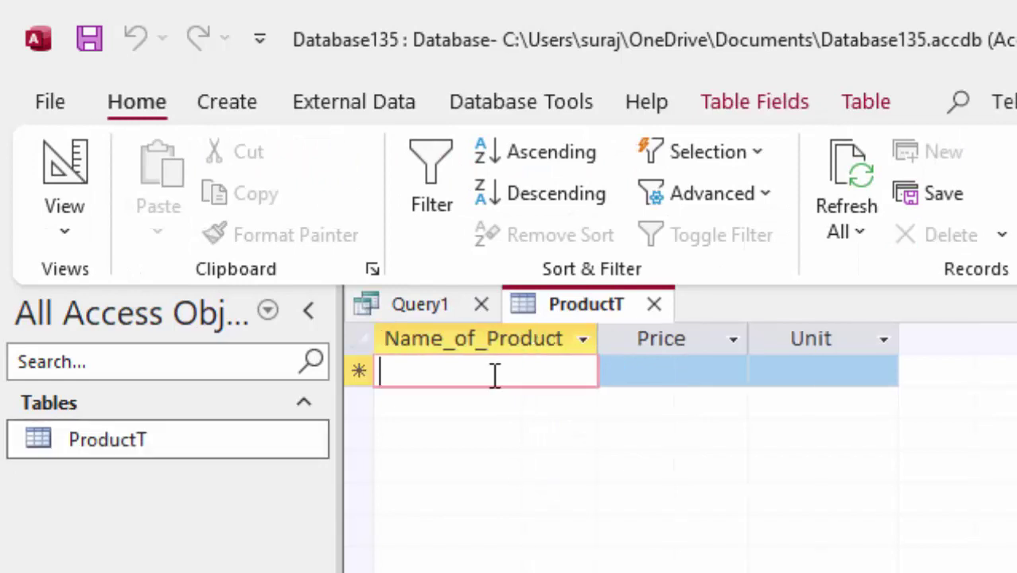
pyautogui.write('Keybao')
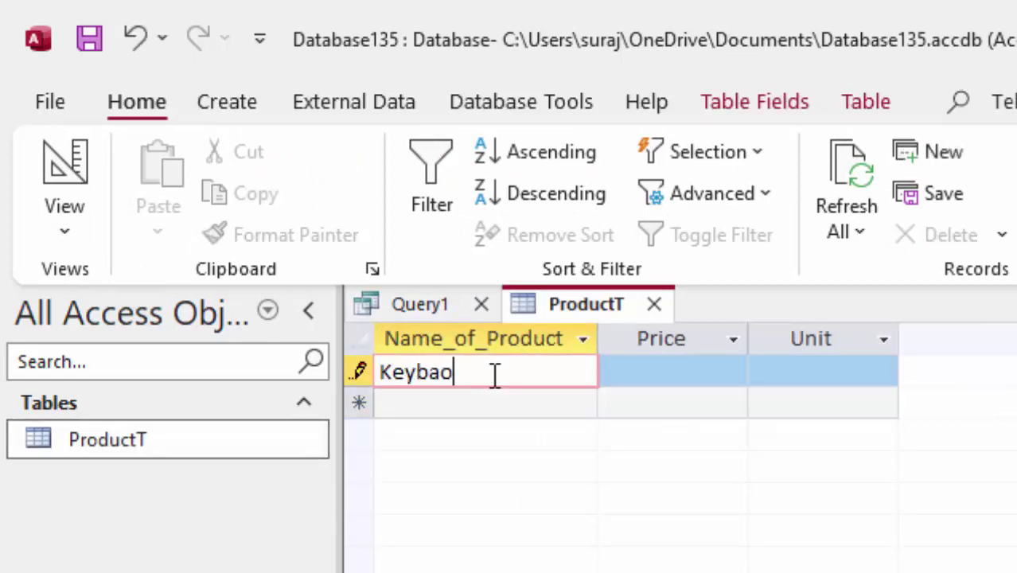
pyautogui.write('rd')
pyautogui.press('Tab')
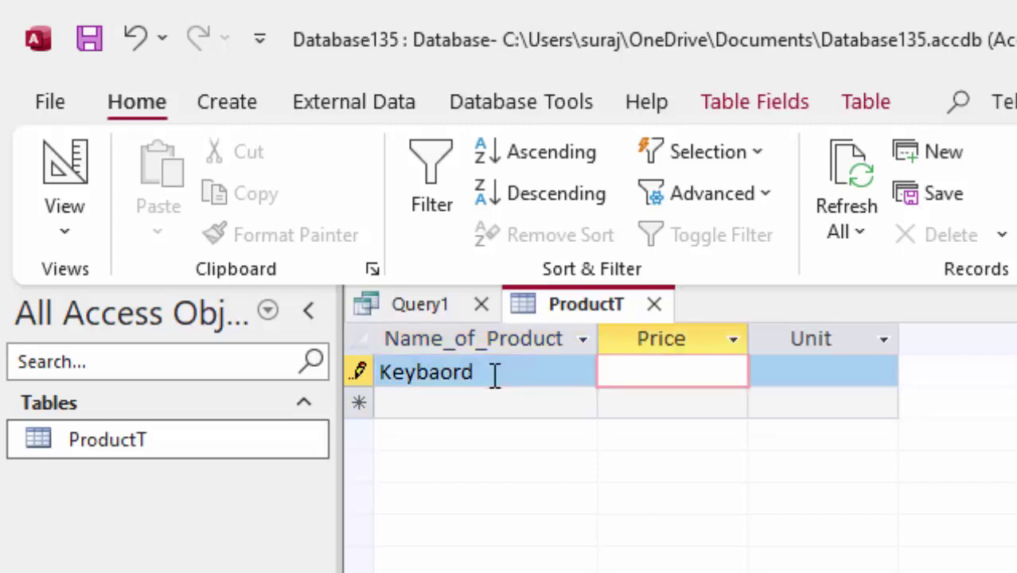
pyautogui.write('200')
pyautogui.press('Tab')
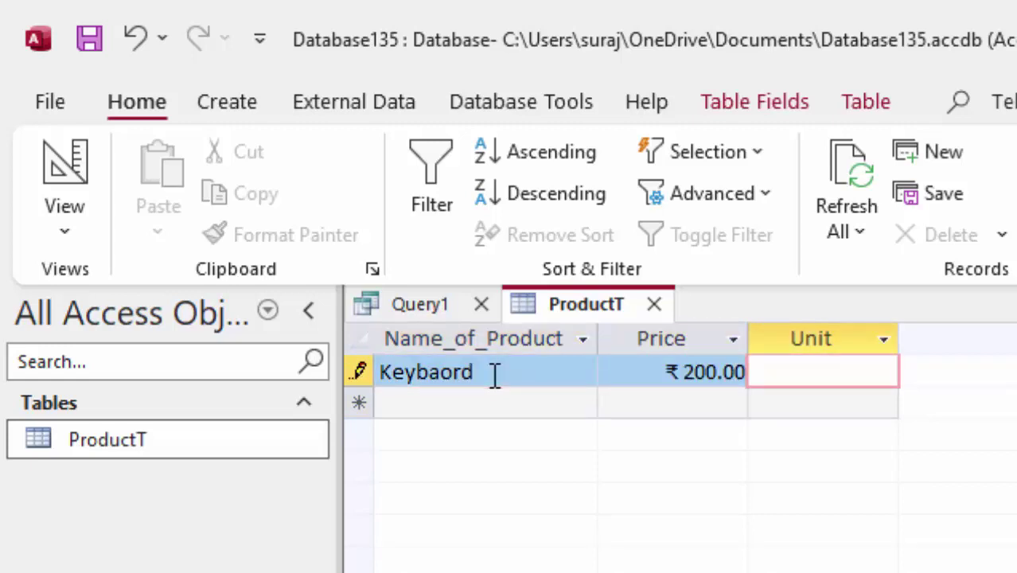
pyautogui.write('5')
pyautogui.press('Tab')
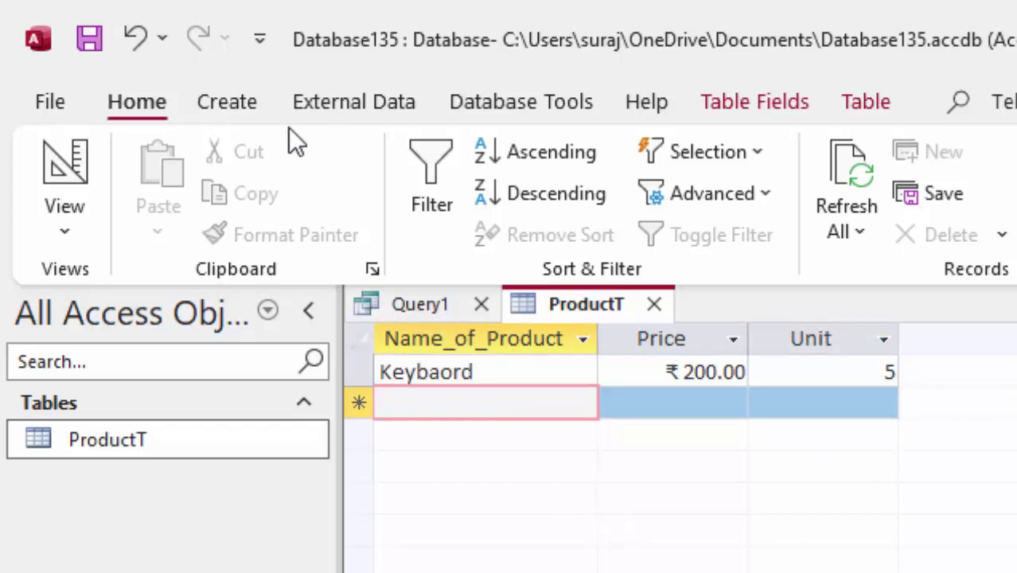
# Create Query2 in SQL View with just SELECT, then view Query1's statement again
pyautogui.click(242, 111)
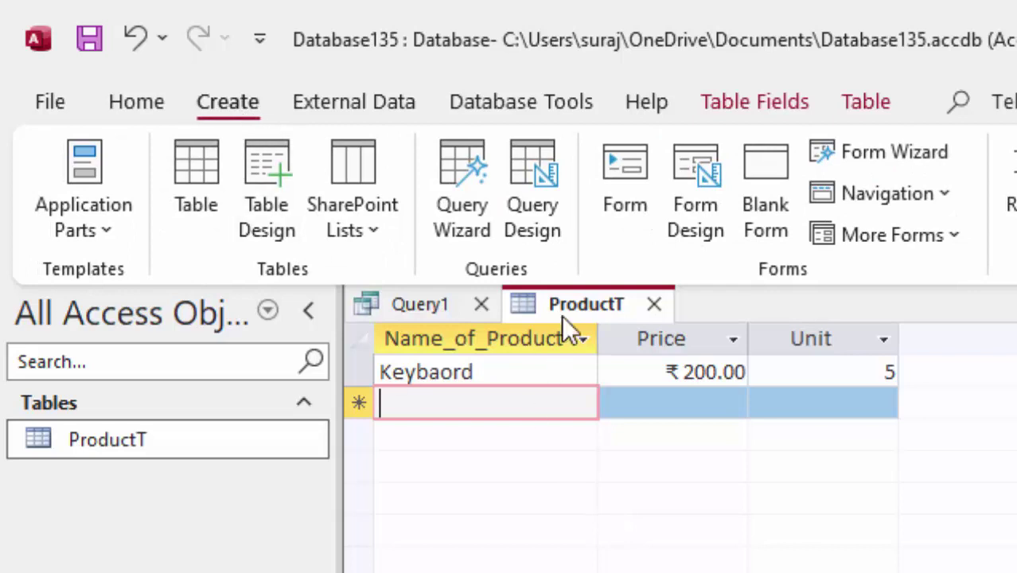
pyautogui.click(522, 167)
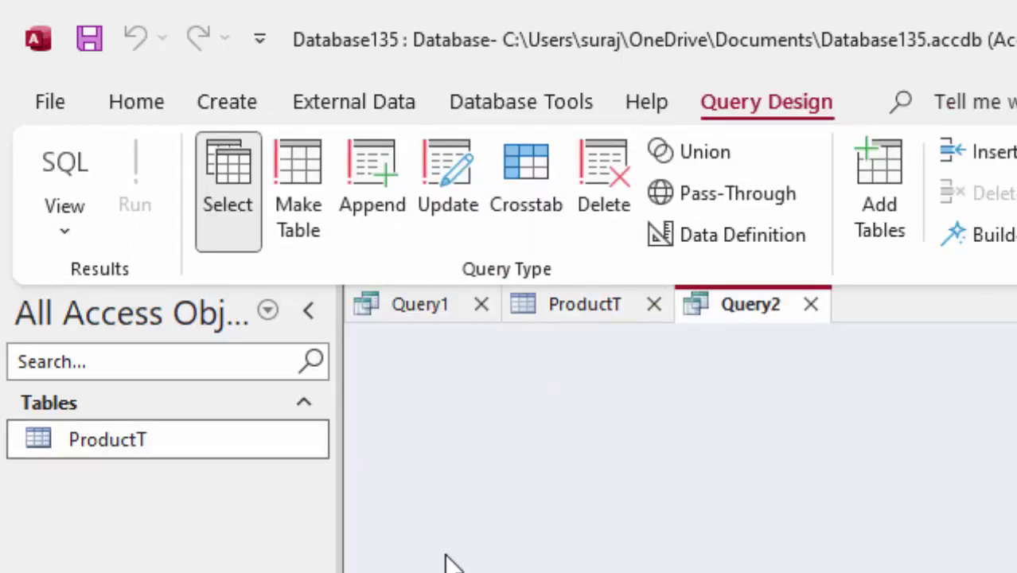
pyautogui.click(68, 164)
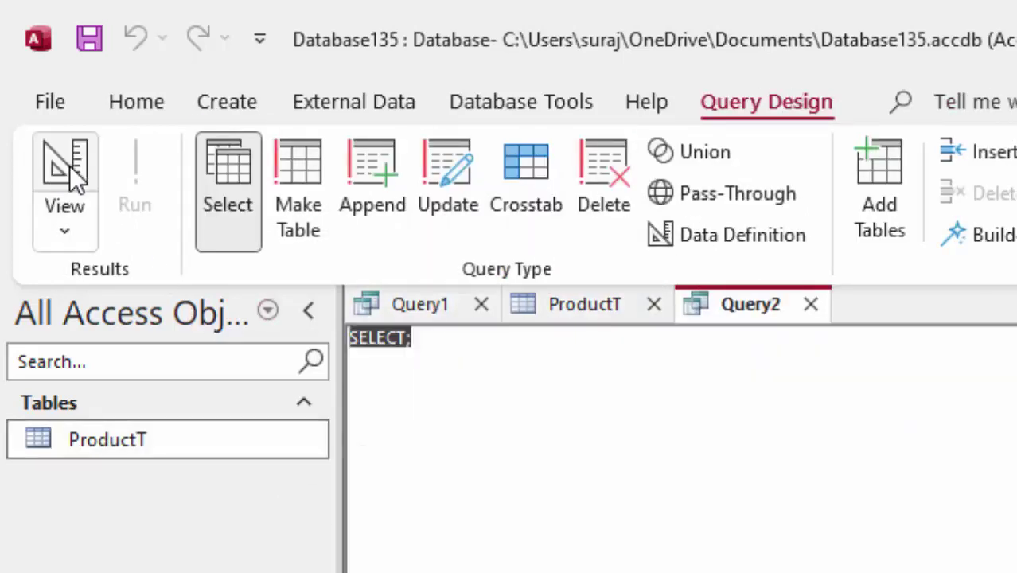
pyautogui.press('Delete')
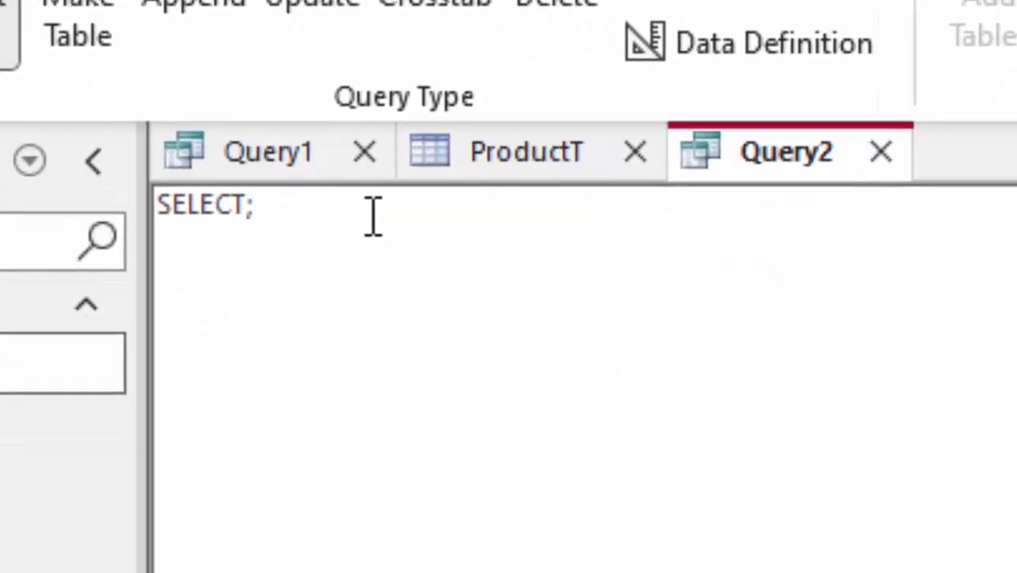
pyautogui.press('BackSpace')
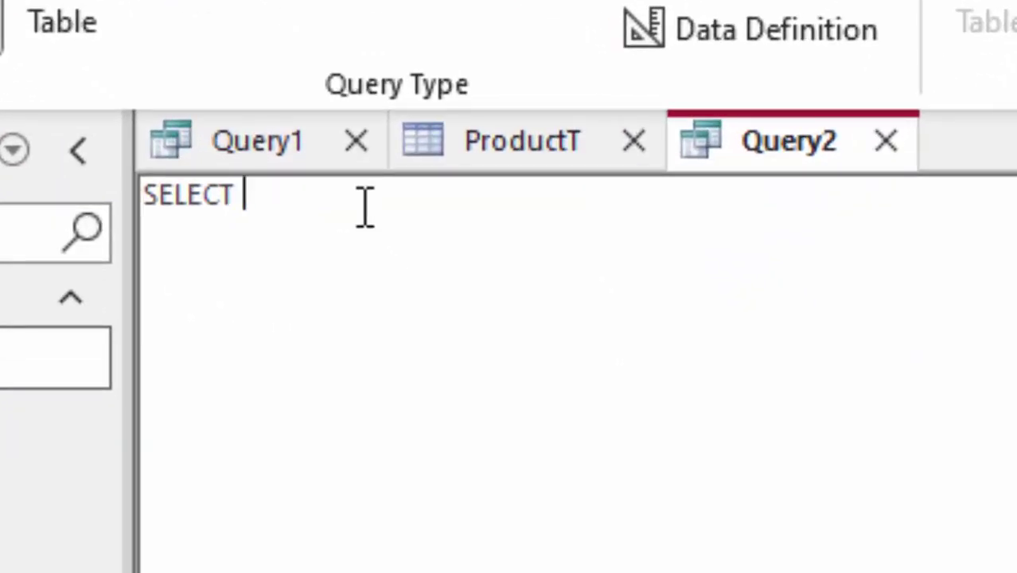
pyautogui.click(307, 155)
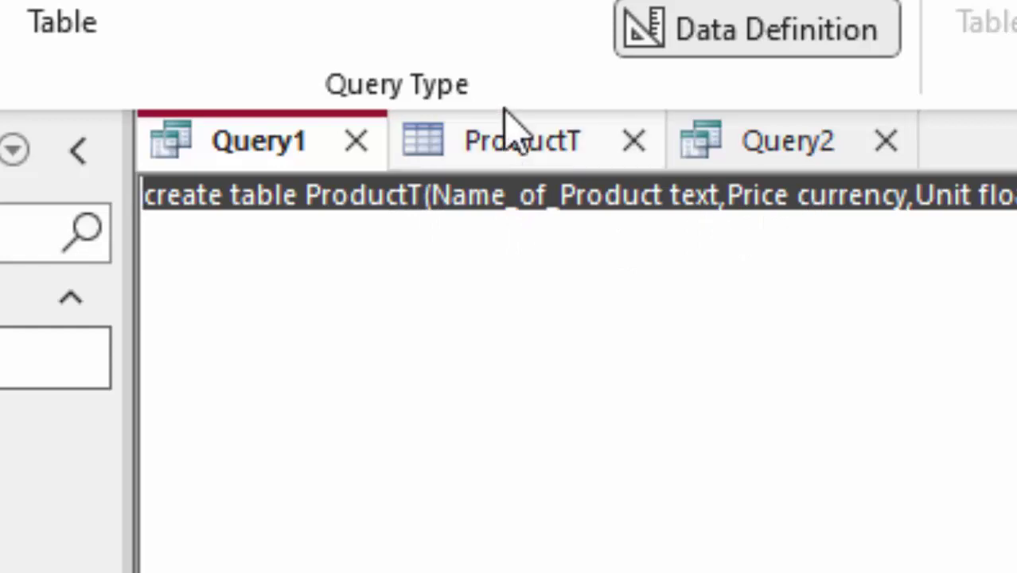
# Write Query2 as SELECT Name_of_Product,Price,Unit,(Price*Unit) as Total from ProductT;
pyautogui.click(744, 155)
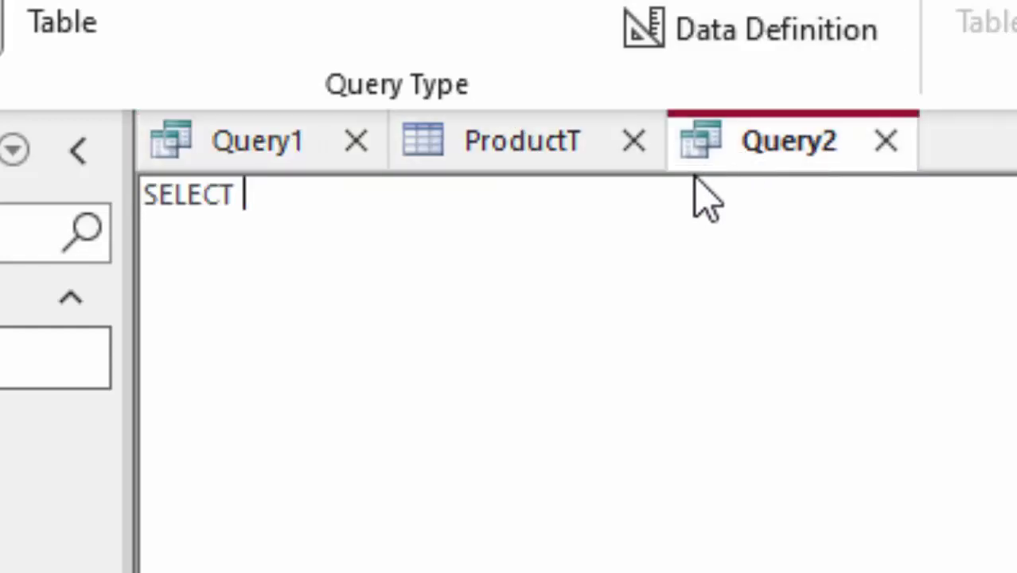
pyautogui.write('Name_')
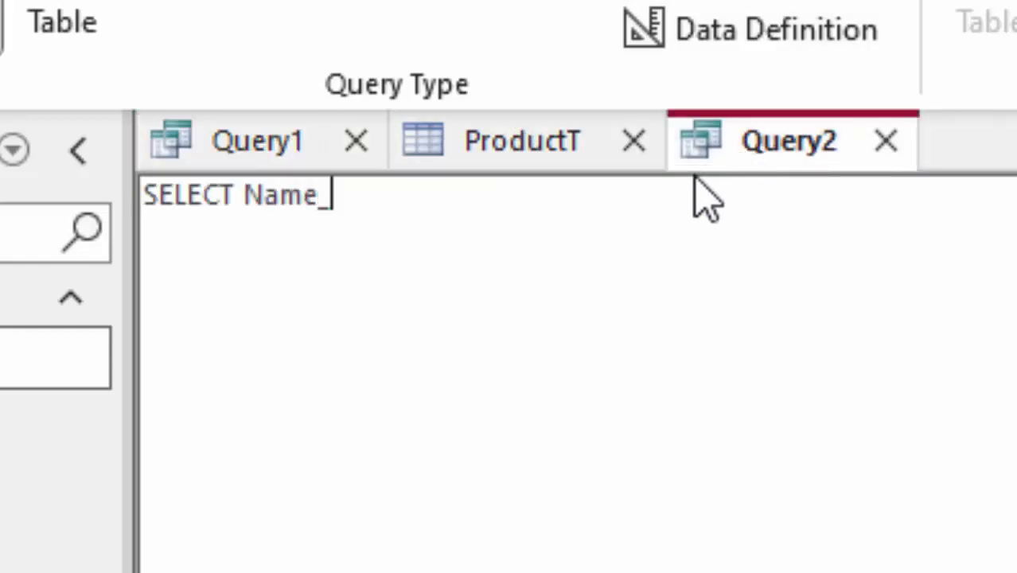
pyautogui.write('of_Pro')
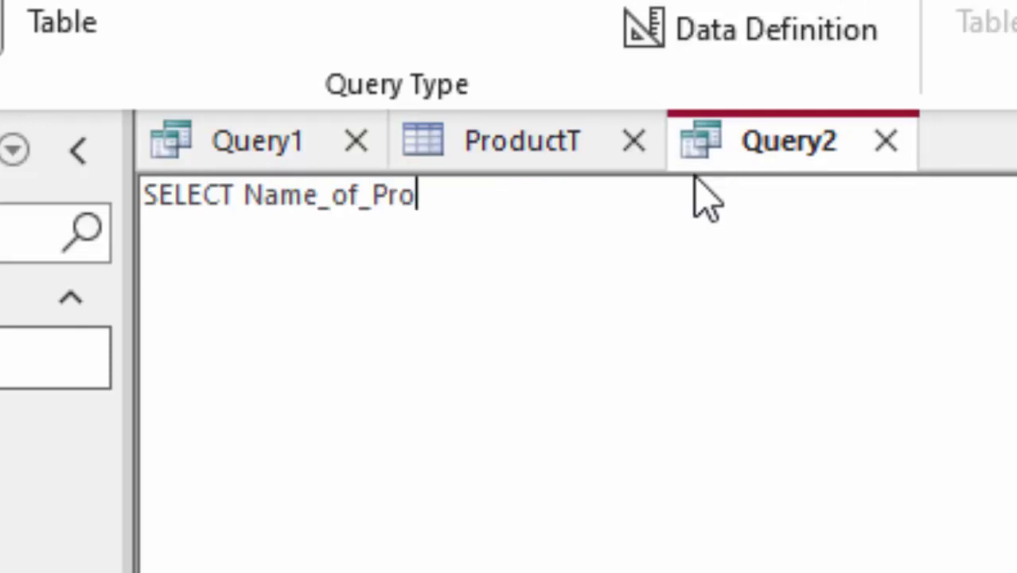
pyautogui.write('duct')
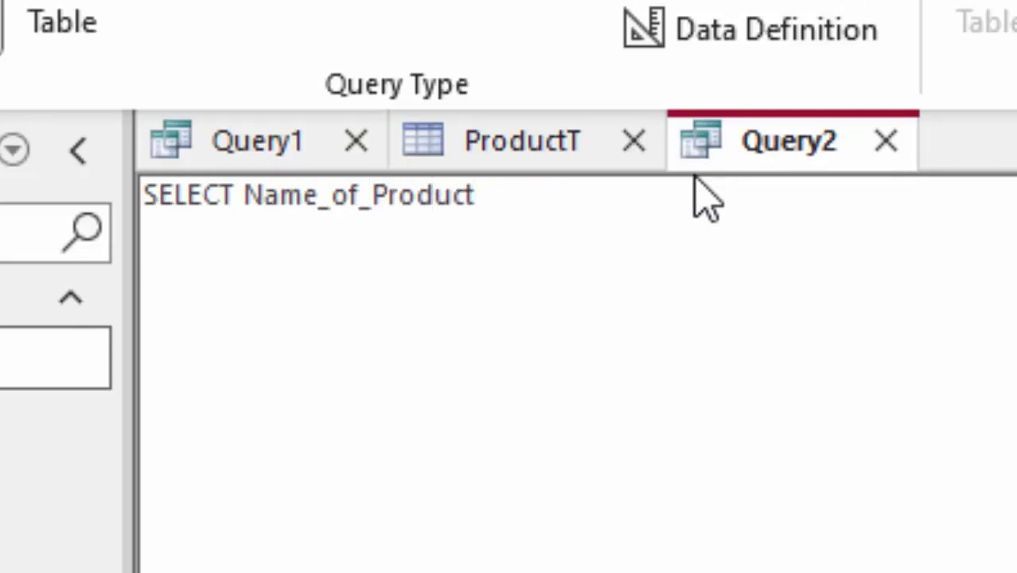
pyautogui.write(',Pr')
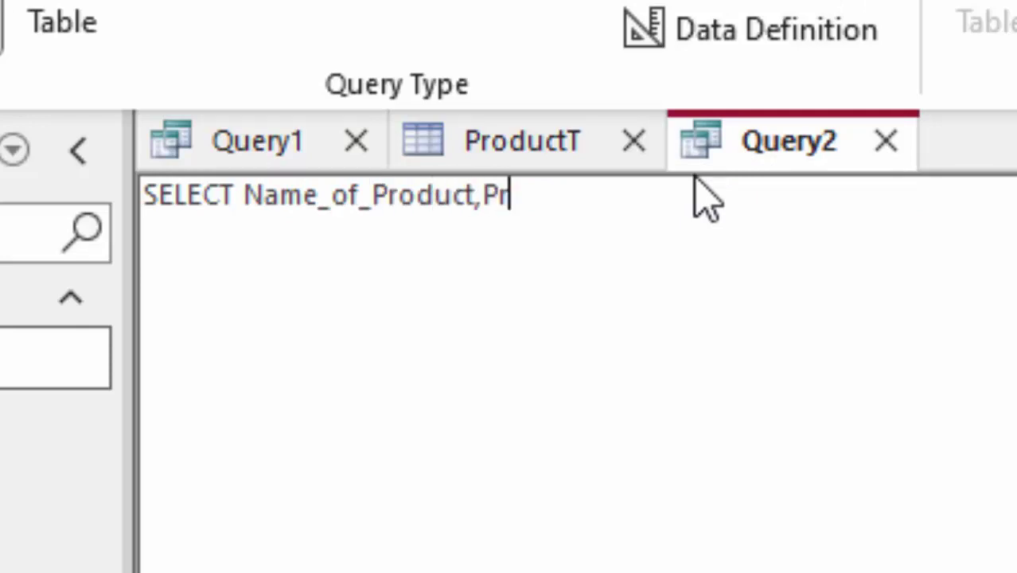
pyautogui.write('ice,')
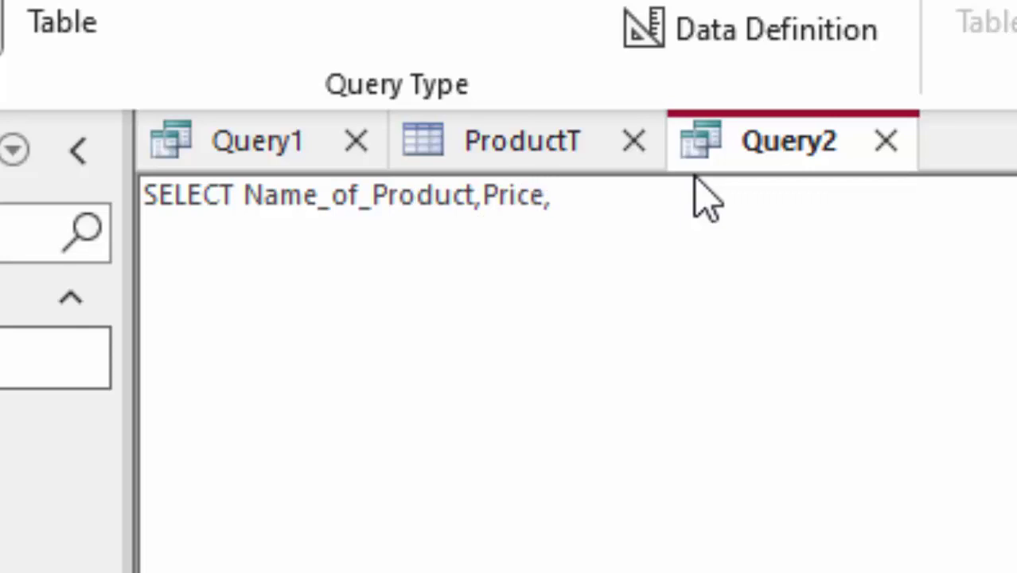
pyautogui.write('Unit')
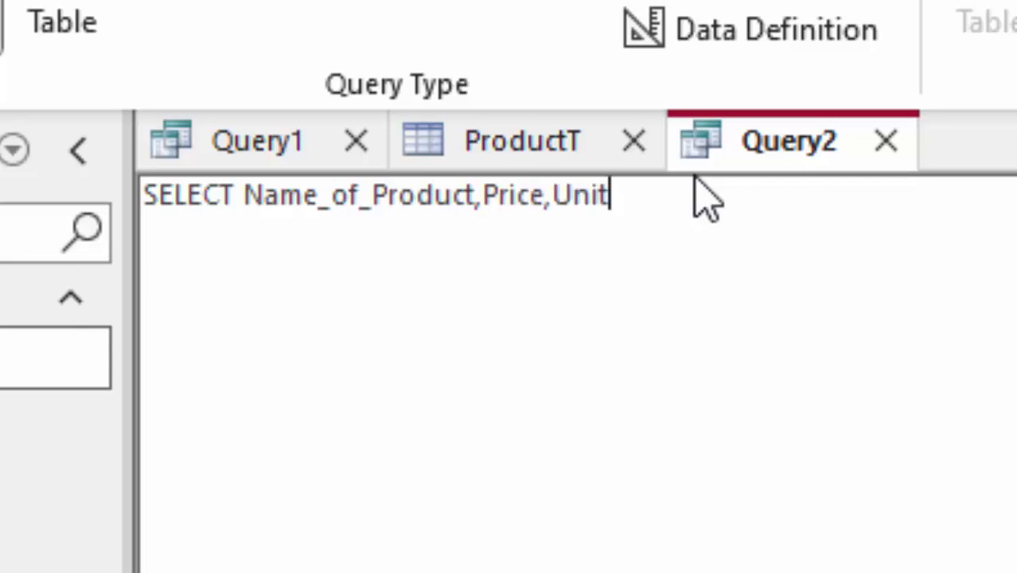
pyautogui.write(',')
pyautogui.write('(')
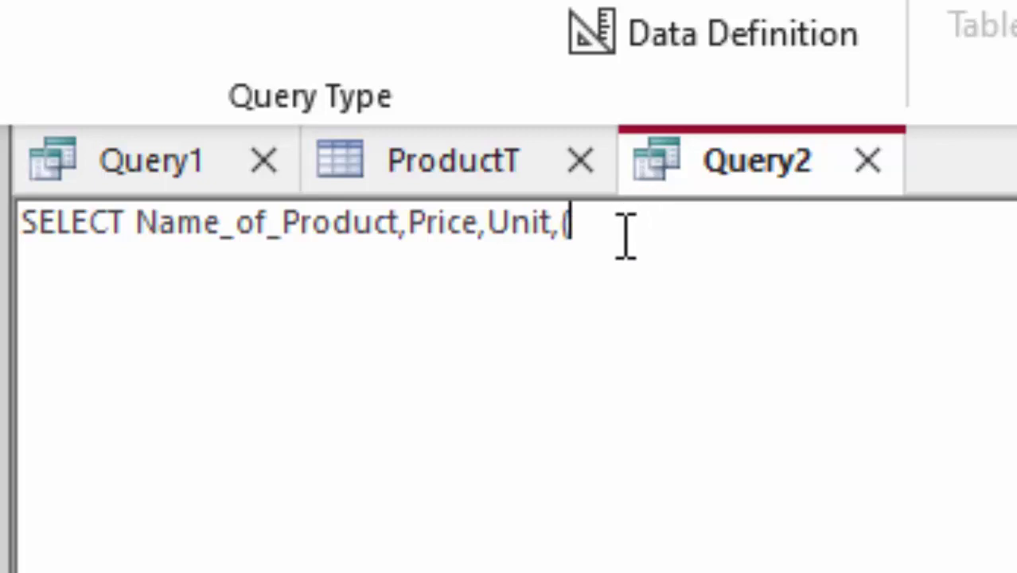
pyautogui.write('Price')
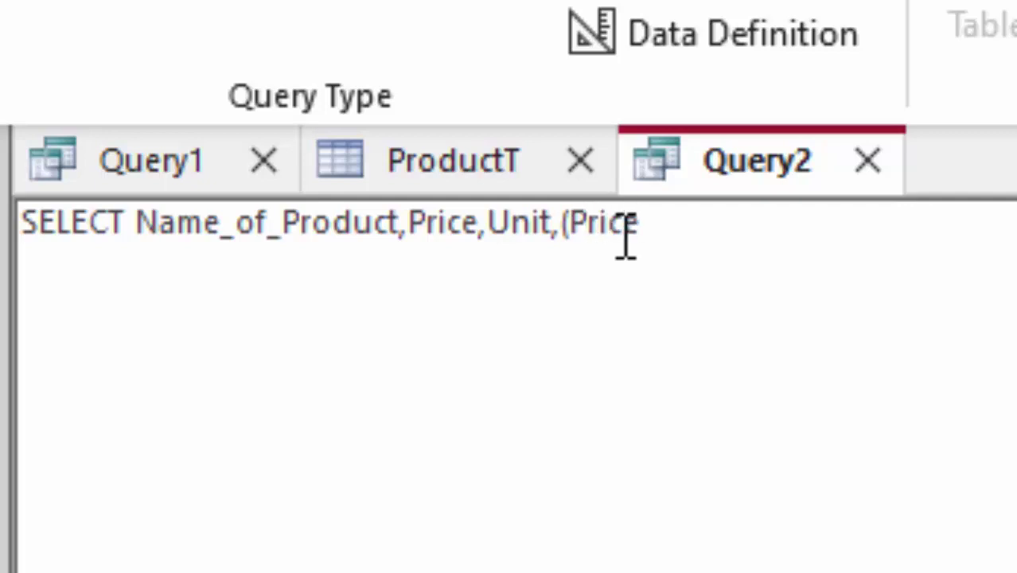
pyautogui.write('*')
pyautogui.write('U')
pyautogui.write('nit)')
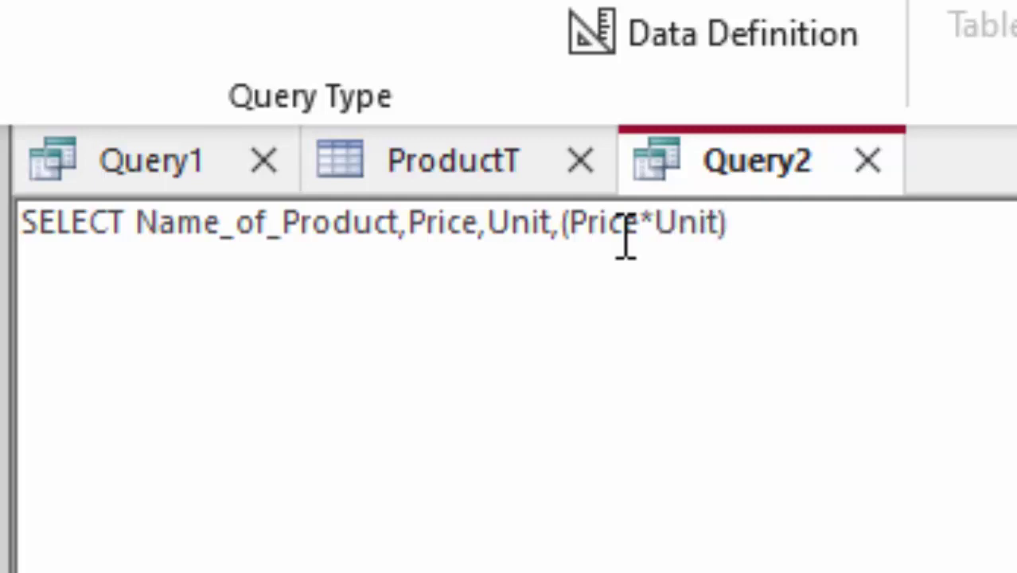
pyautogui.write(' as T')
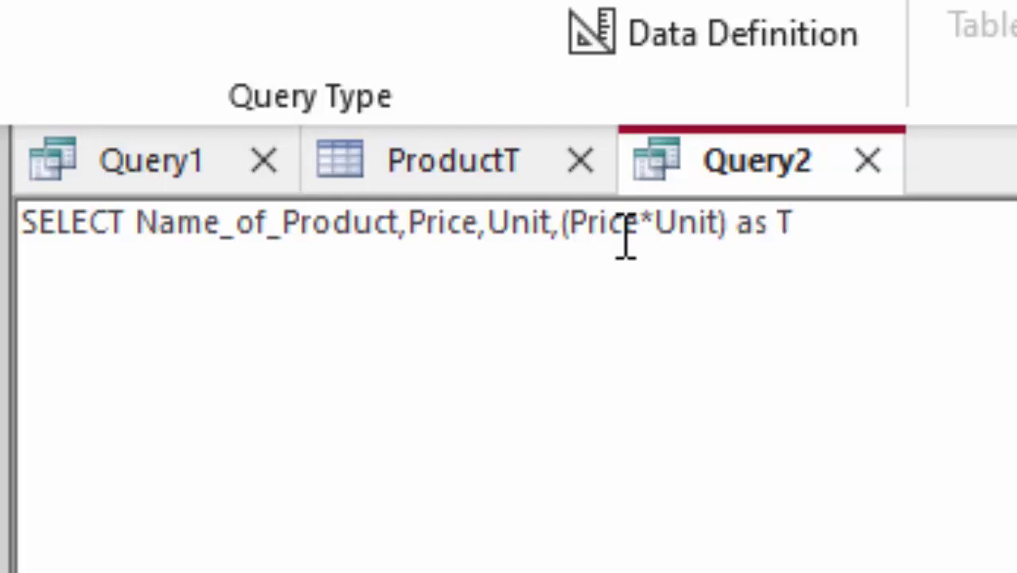
pyautogui.write('otal')
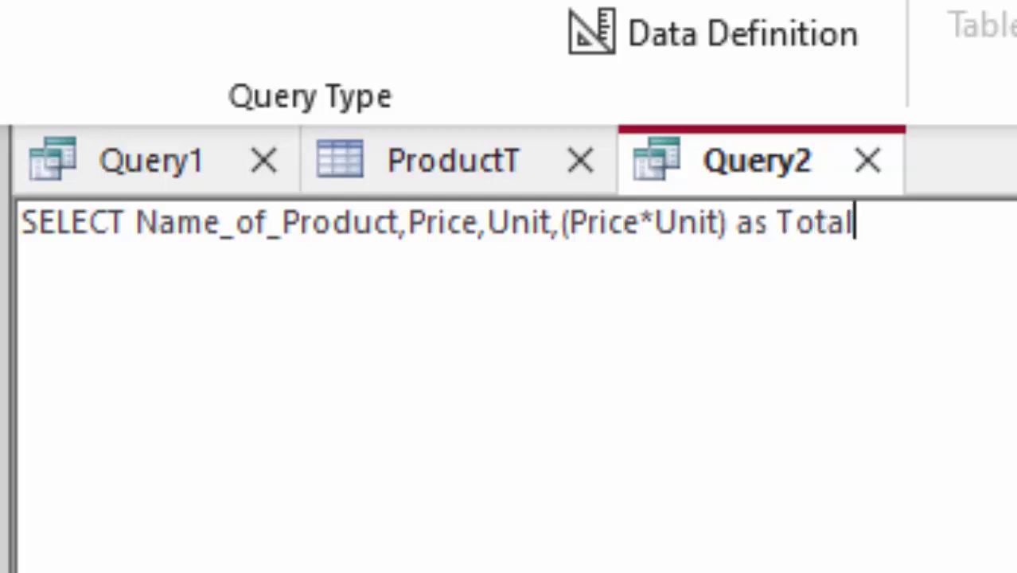
pyautogui.write(' f')
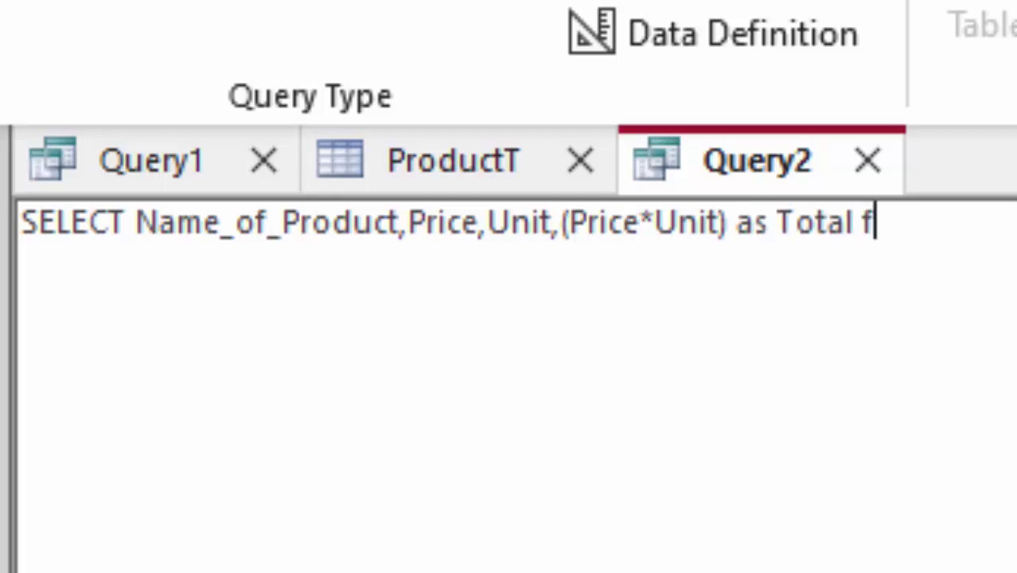
pyautogui.write('rom ta')
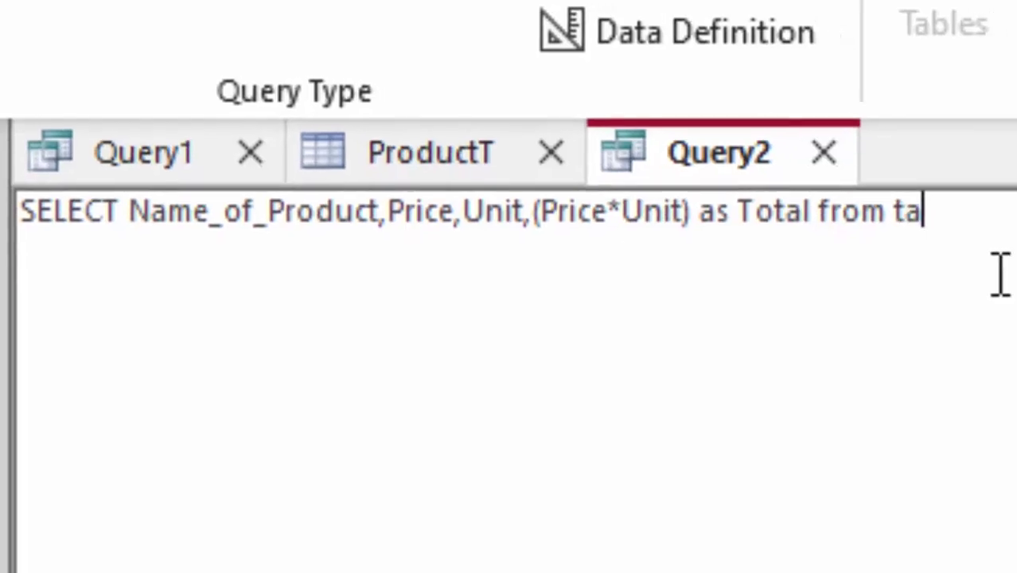
pyautogui.write('blew')
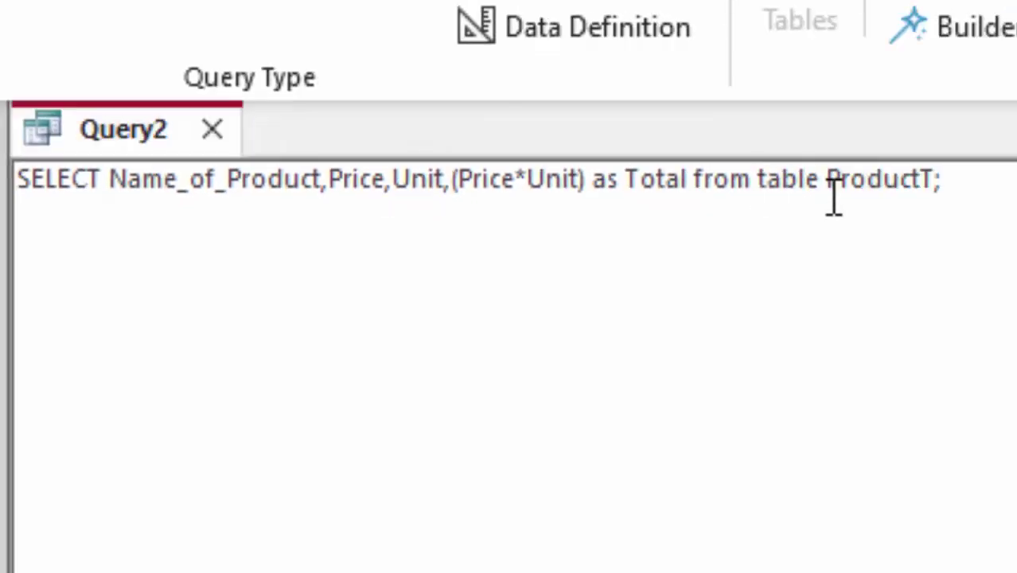
pyautogui.click(825, 181)
pyautogui.press('BackSpace')
pyautogui.press('BackSpace')
pyautogui.press('BackSpace')
pyautogui.press('BackSpace')
pyautogui.press('BackSpace')
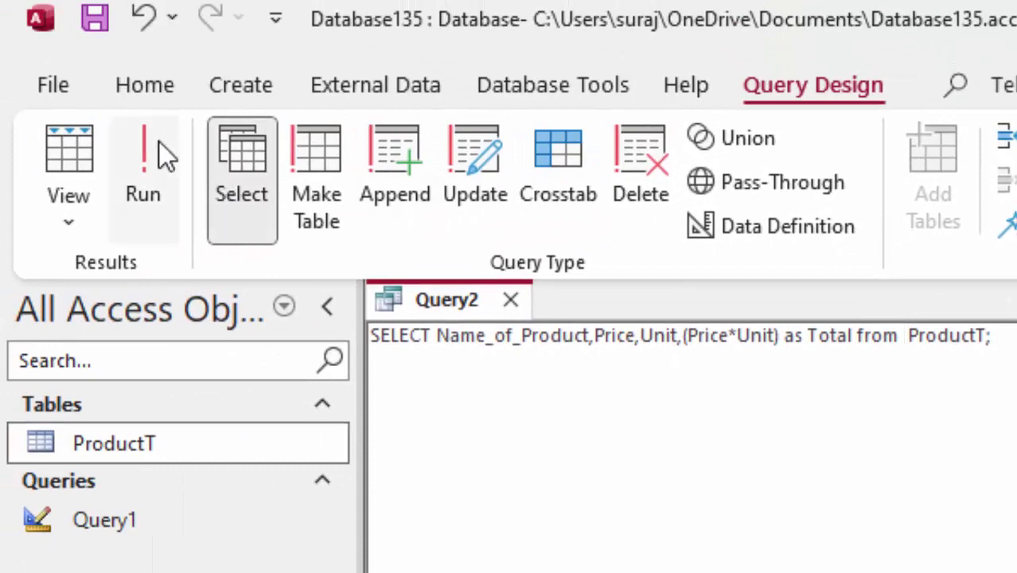
# Run the query and add Monitor priced 5000 with 6 units, totalling 30000
pyautogui.click(160, 148)
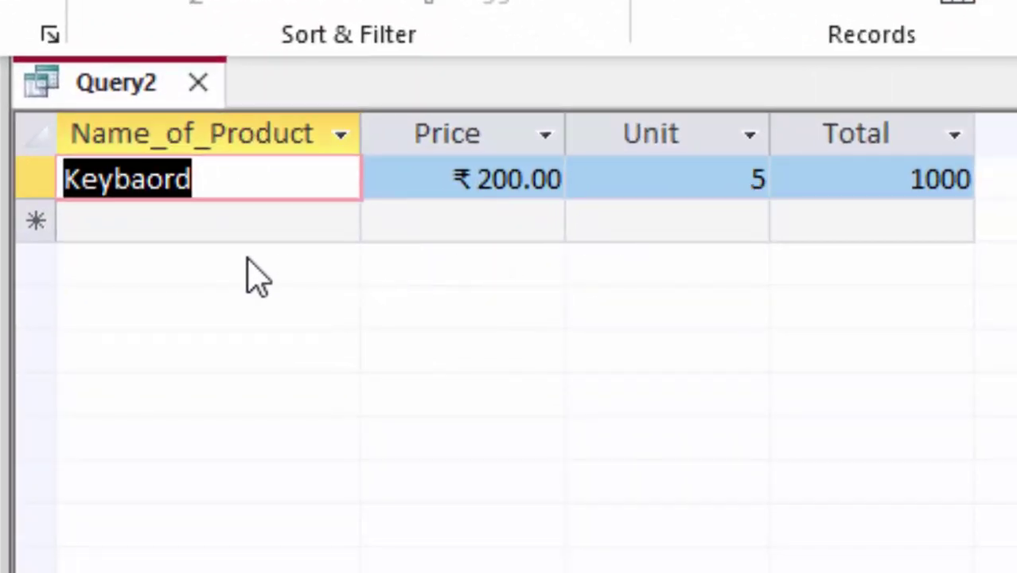
pyautogui.click(228, 223)
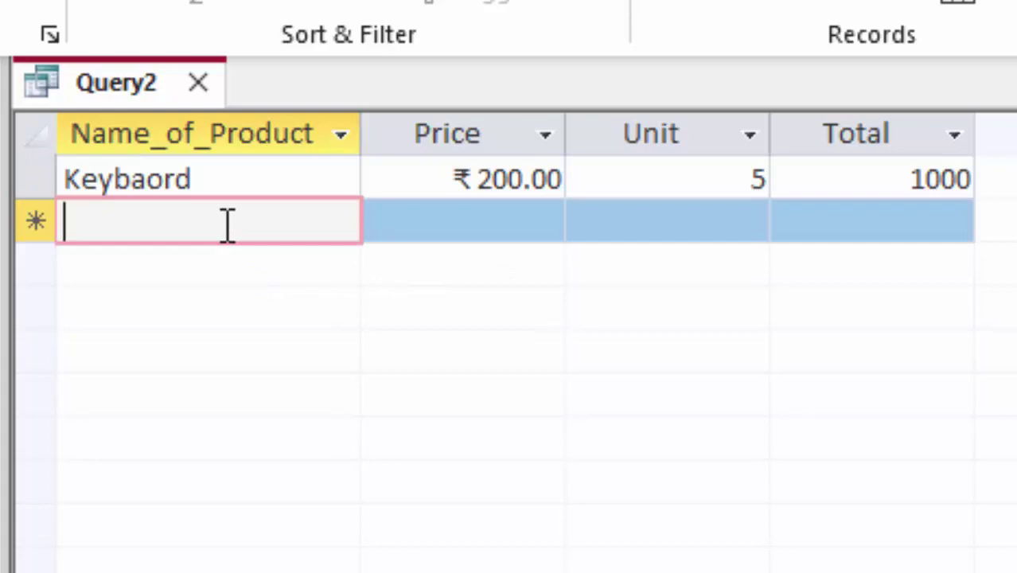
pyautogui.write('Mo')
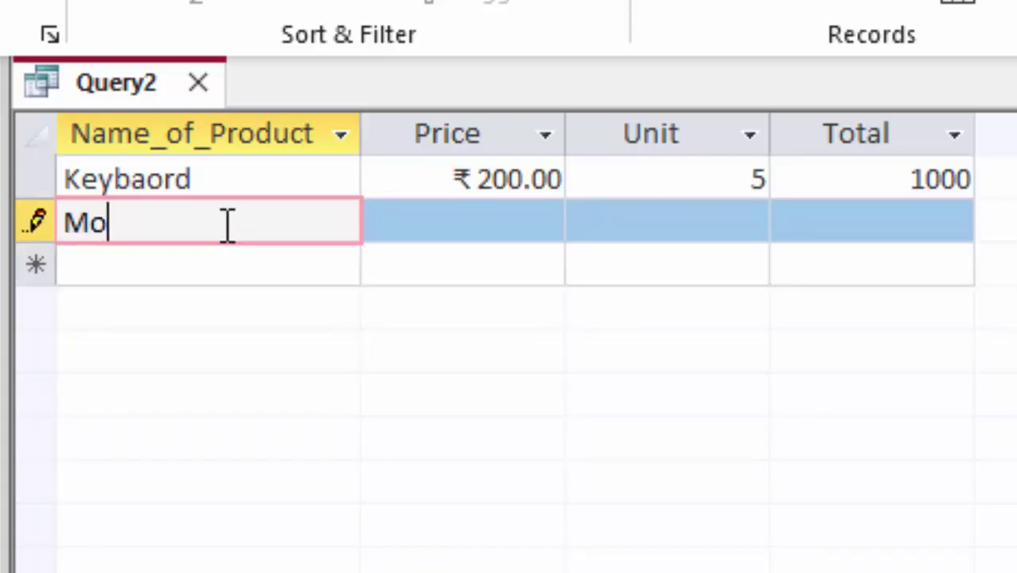
pyautogui.write('nitor')
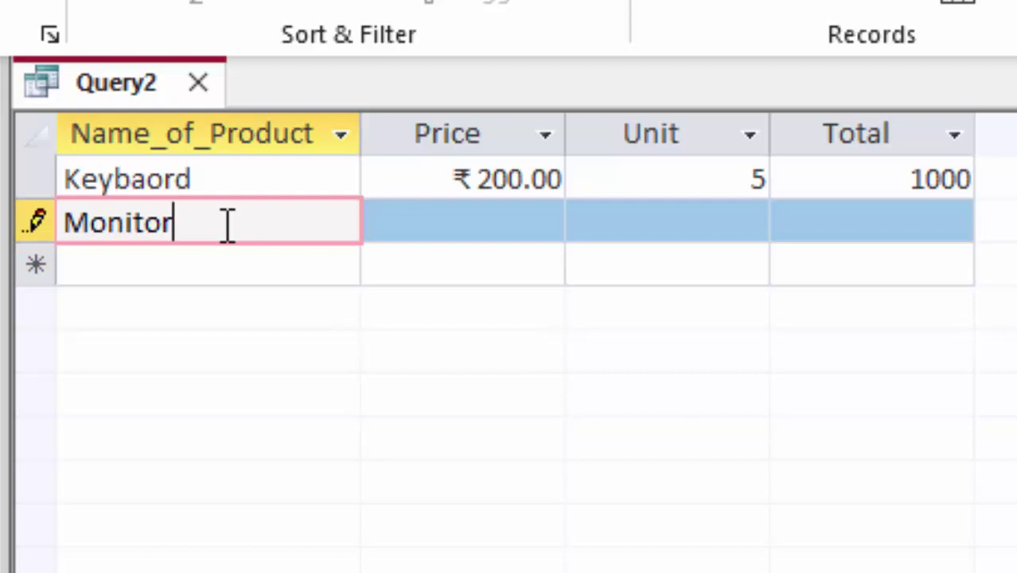
pyautogui.press('Tab')
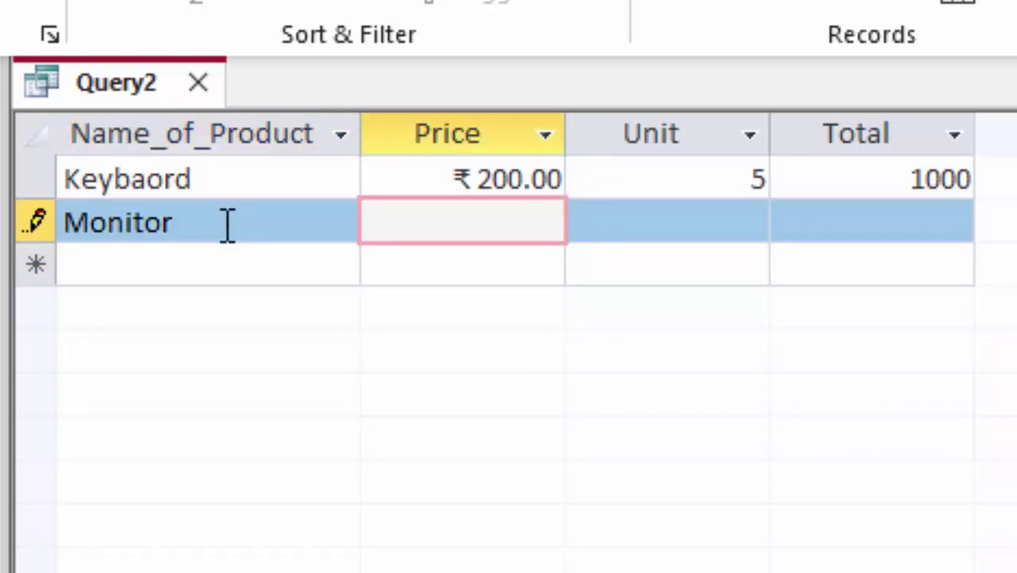
pyautogui.write('5000')
pyautogui.press('Tab')
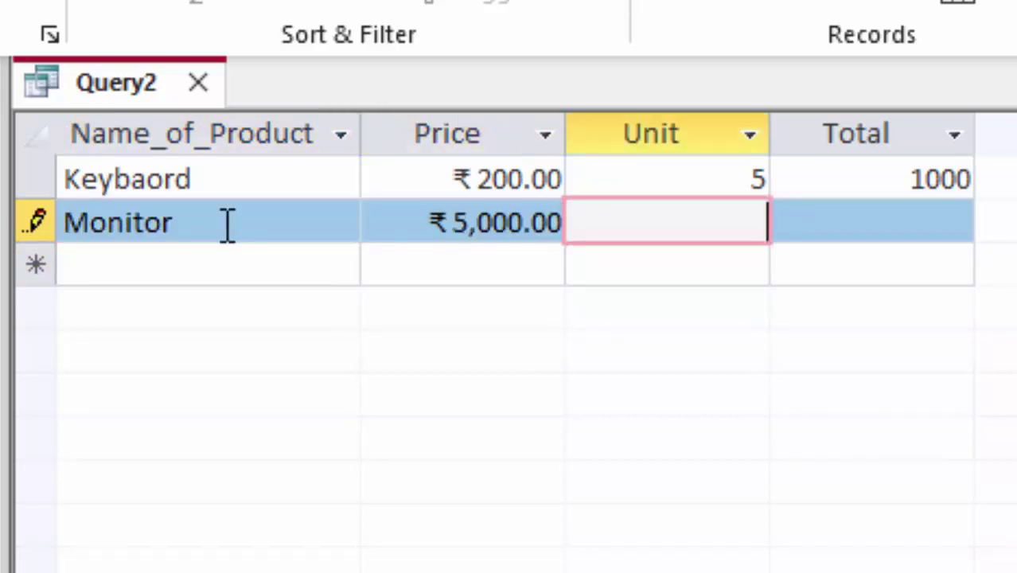
pyautogui.write('6')
pyautogui.press('Tab')
pyautogui.press('Tab')
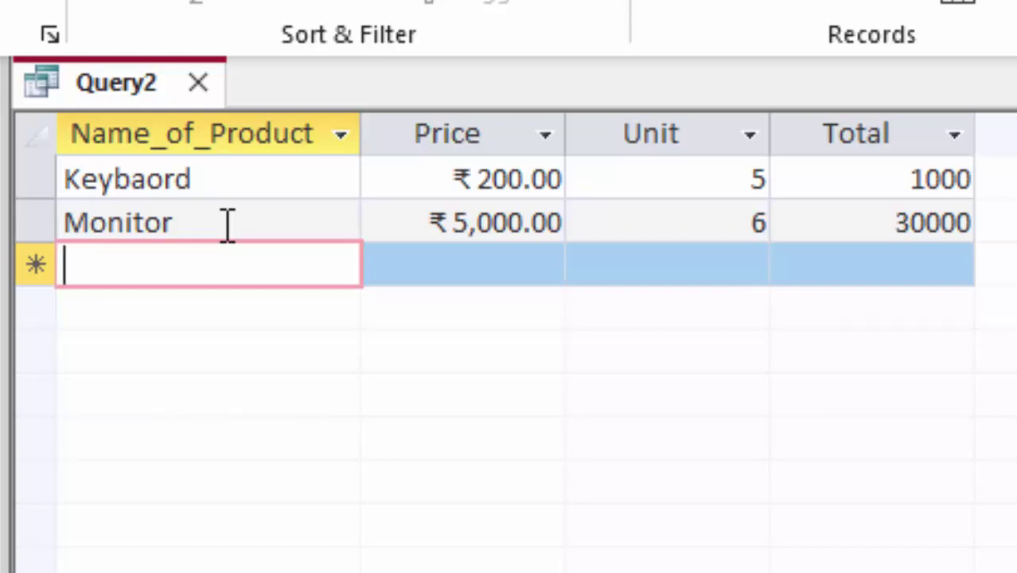
# Add Power Cable priced 500 with 55 units, totalling 27500
pyautogui.write('Power Cab')
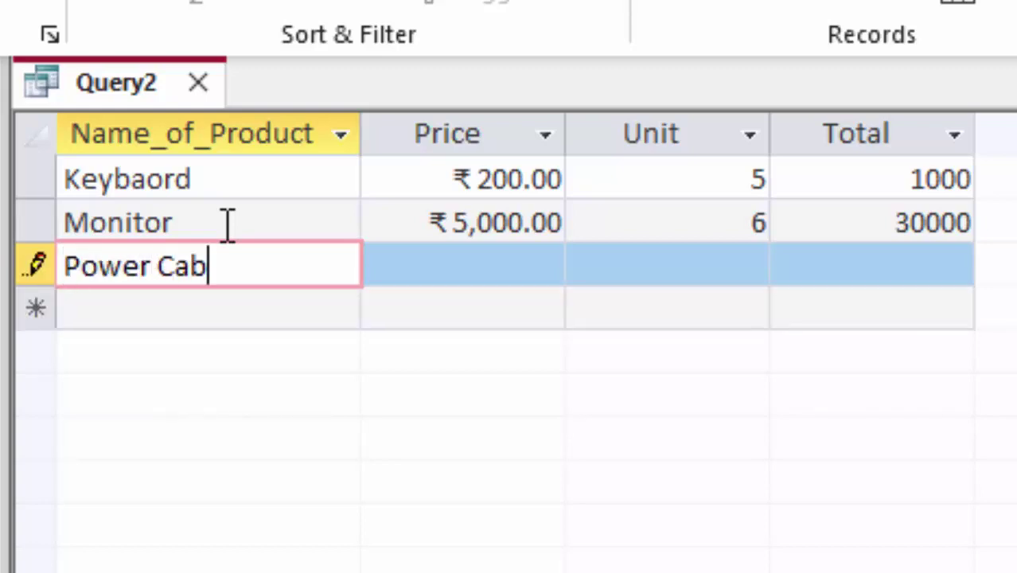
pyautogui.write('le')
pyautogui.press('Tab')
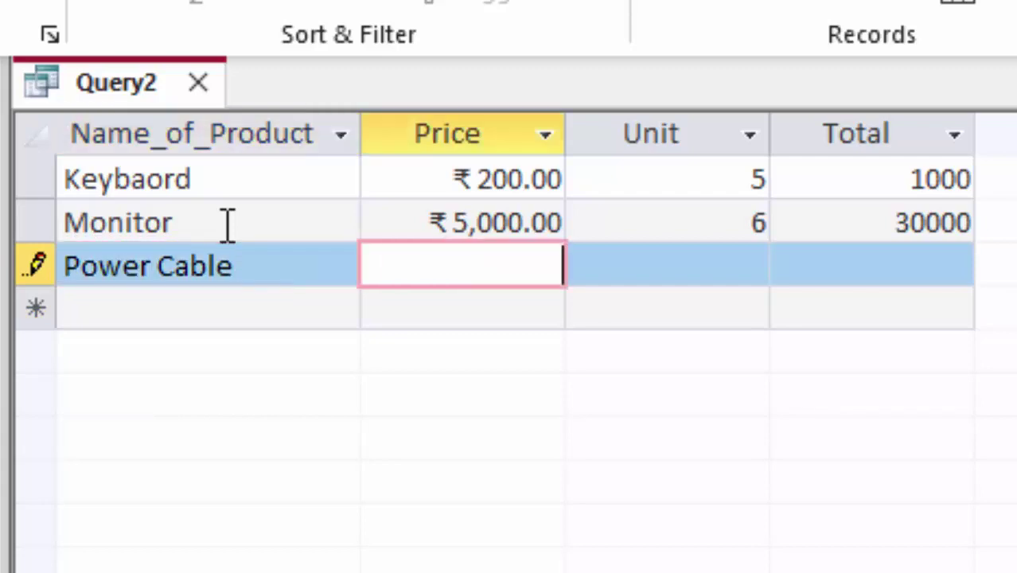
pyautogui.write('500')
pyautogui.press('Tab')
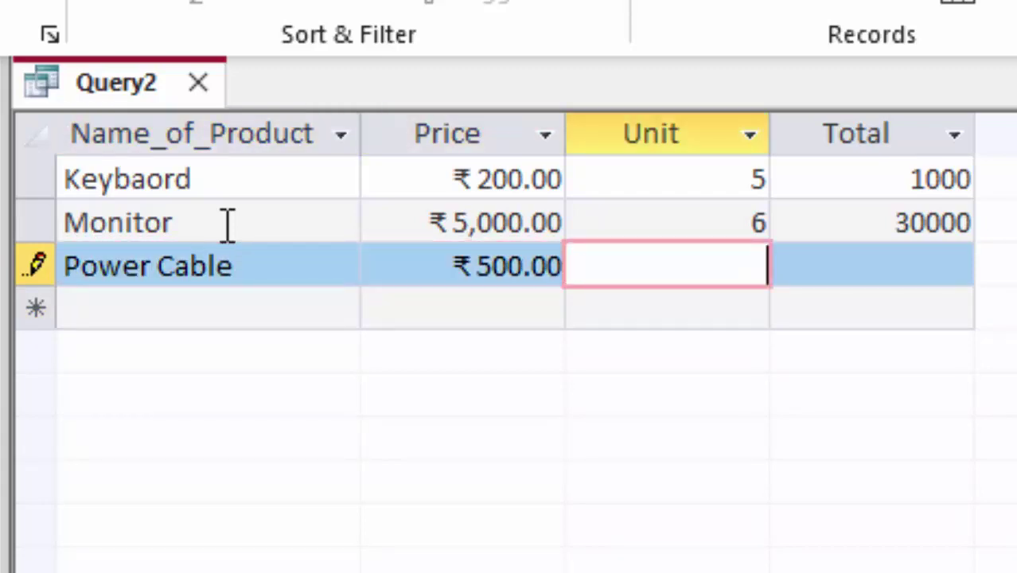
pyautogui.write('55')
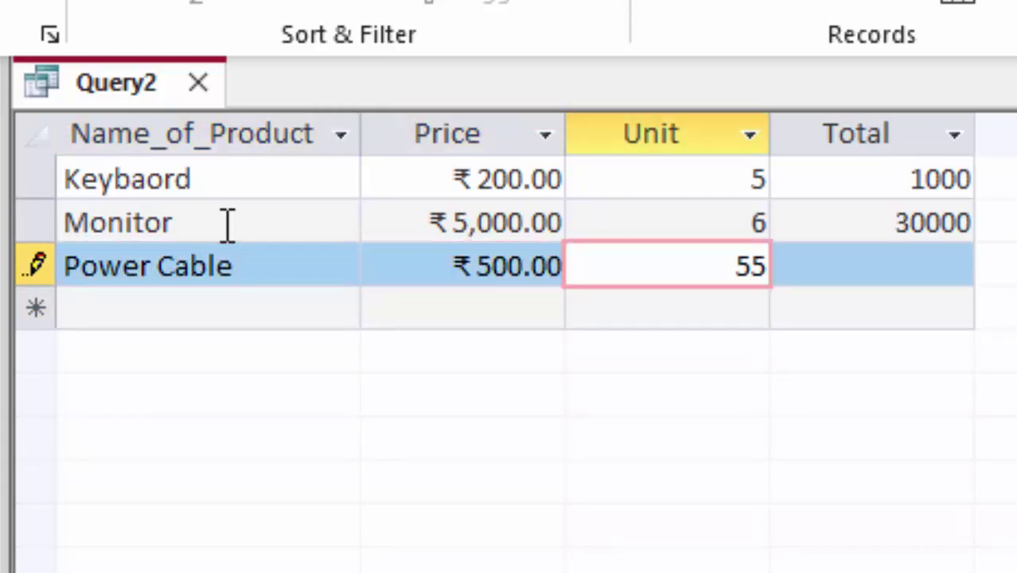
pyautogui.press('Tab')
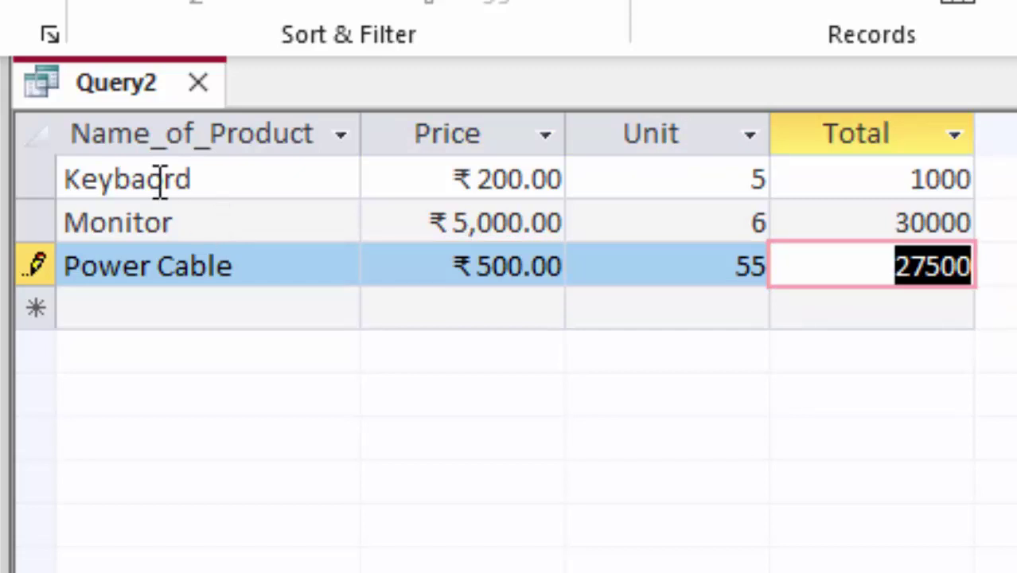